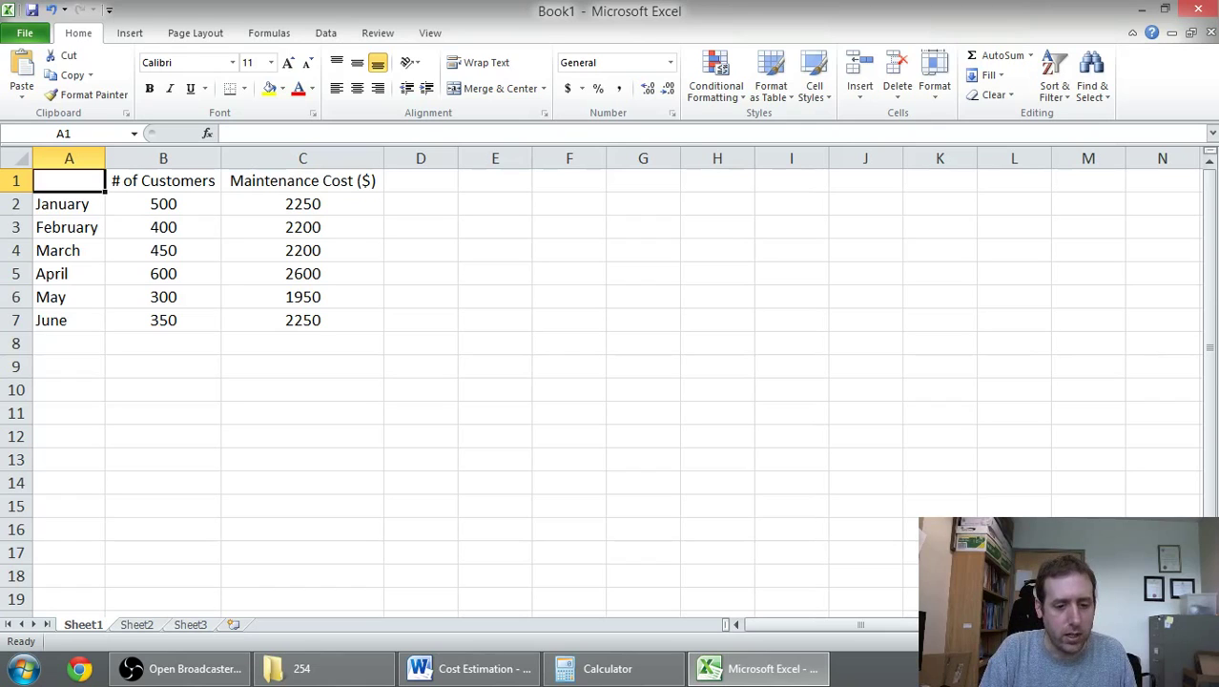
- Insert a markers-only scatter chart from the number of customers and maintenance cost data in B1:C7
left_click_drag(57, 181, 315, 320)
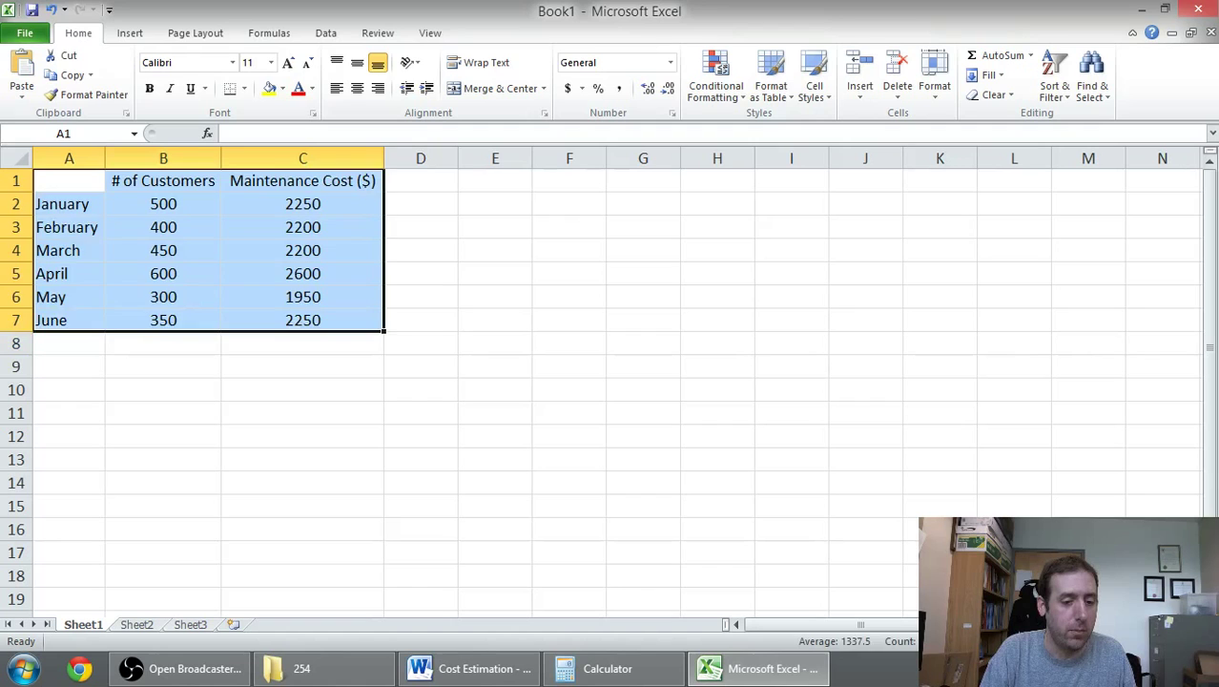
left_click_drag(163, 180, 303, 320)
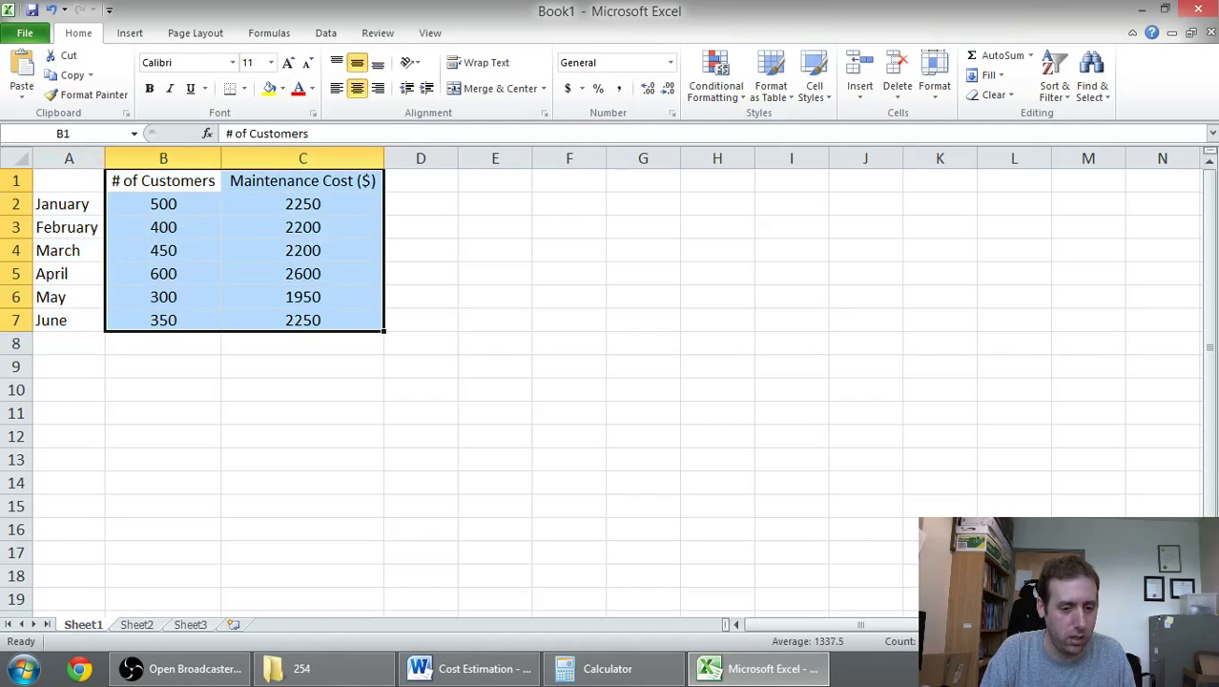
left_click(131, 33)
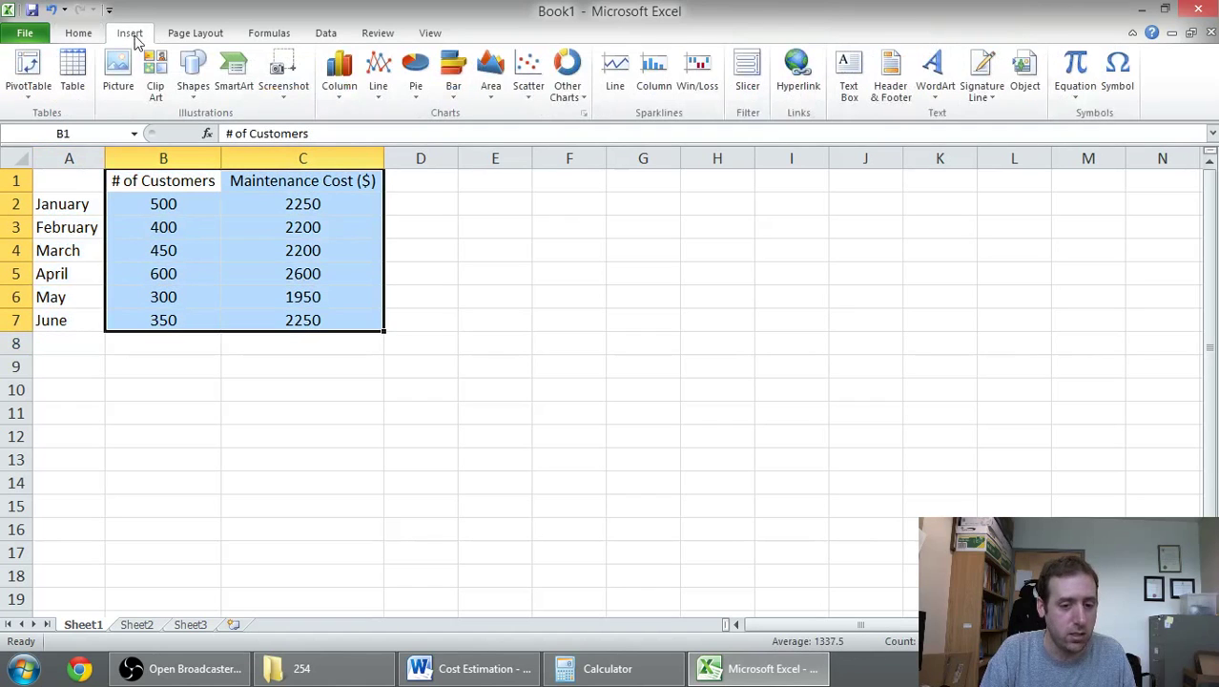
left_click(529, 81)
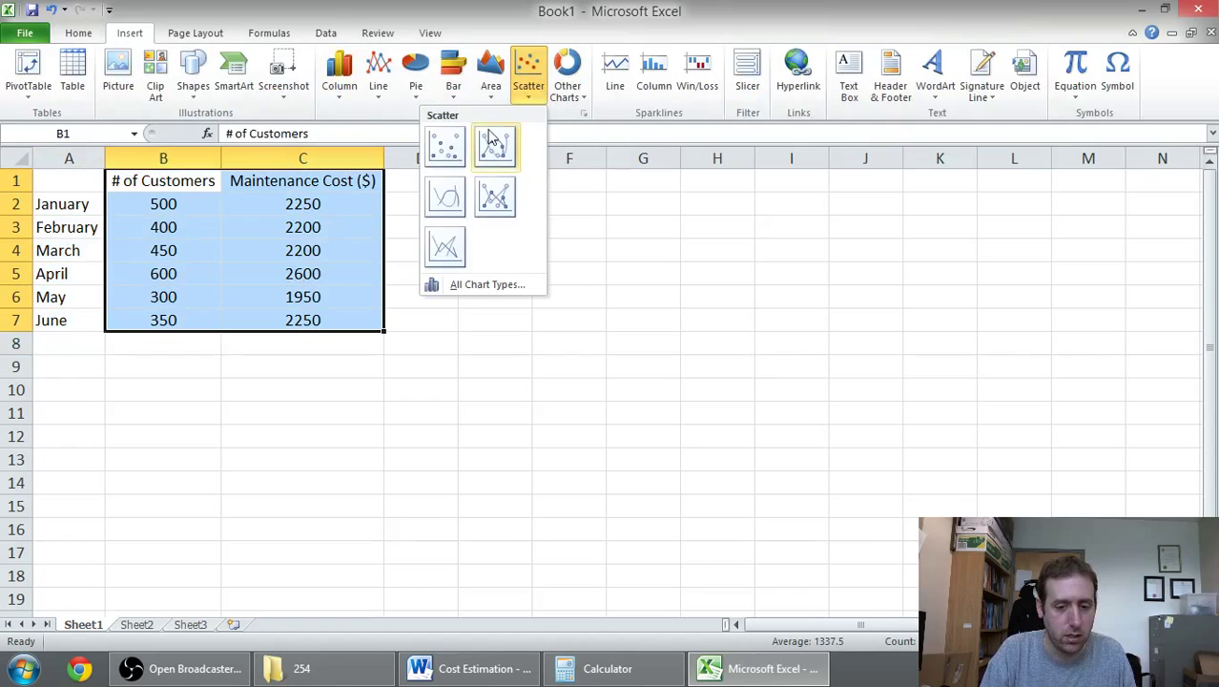
left_click(443, 145)
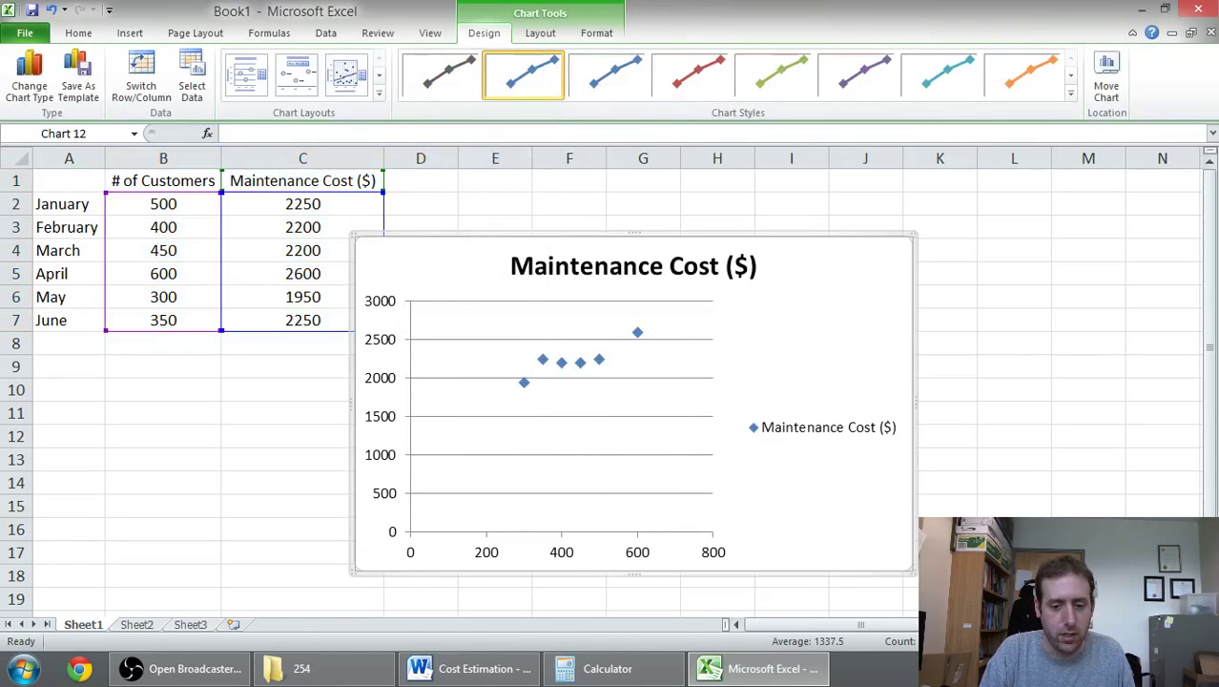
- Remove the scatter chart's title and legend, and move the chart clear of the data table
left_click(633, 266)
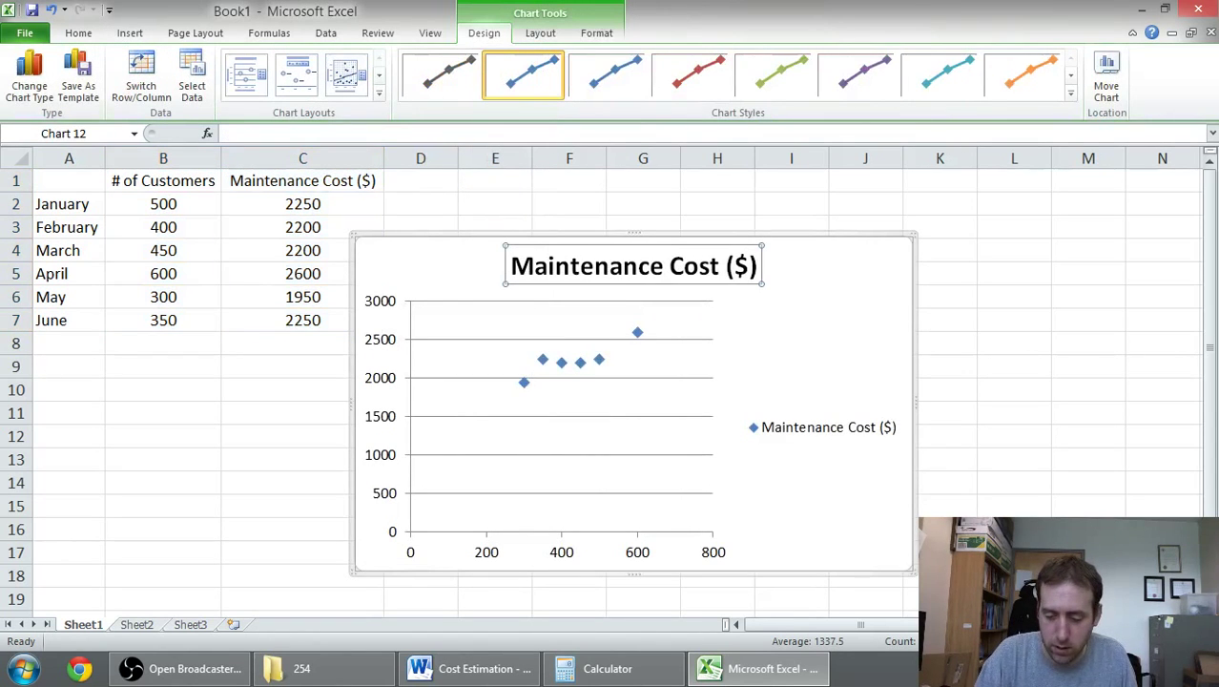
key("Delete")
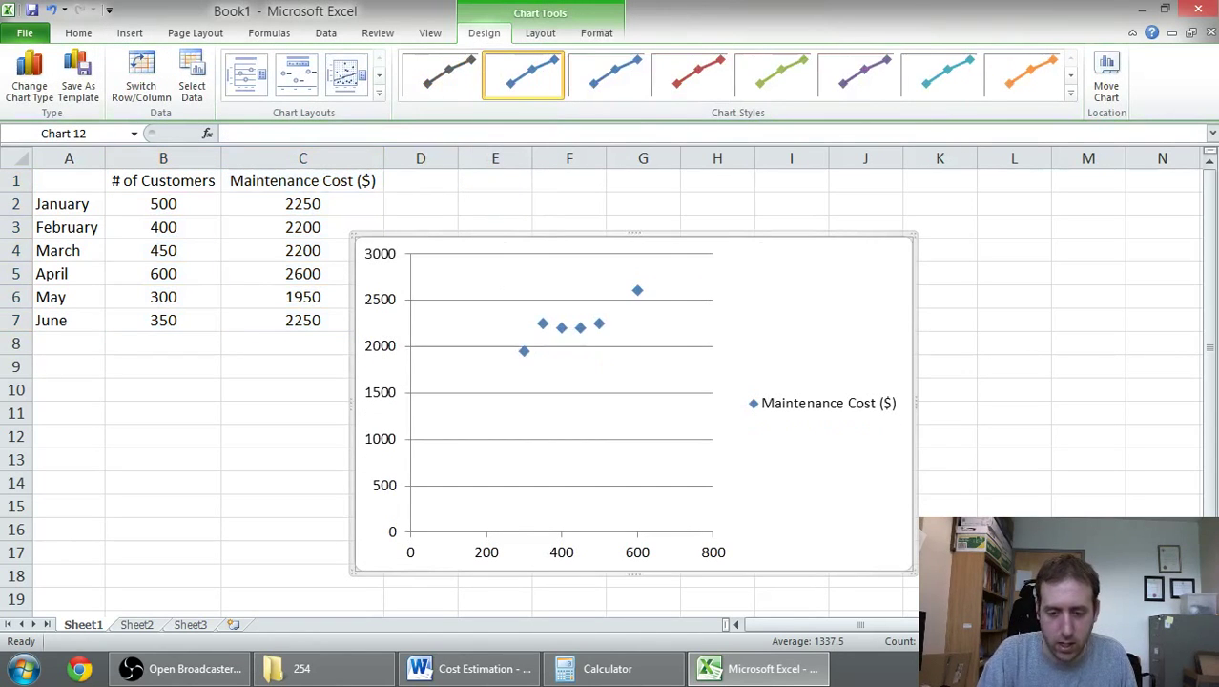
left_click(799, 410)
key("Delete")
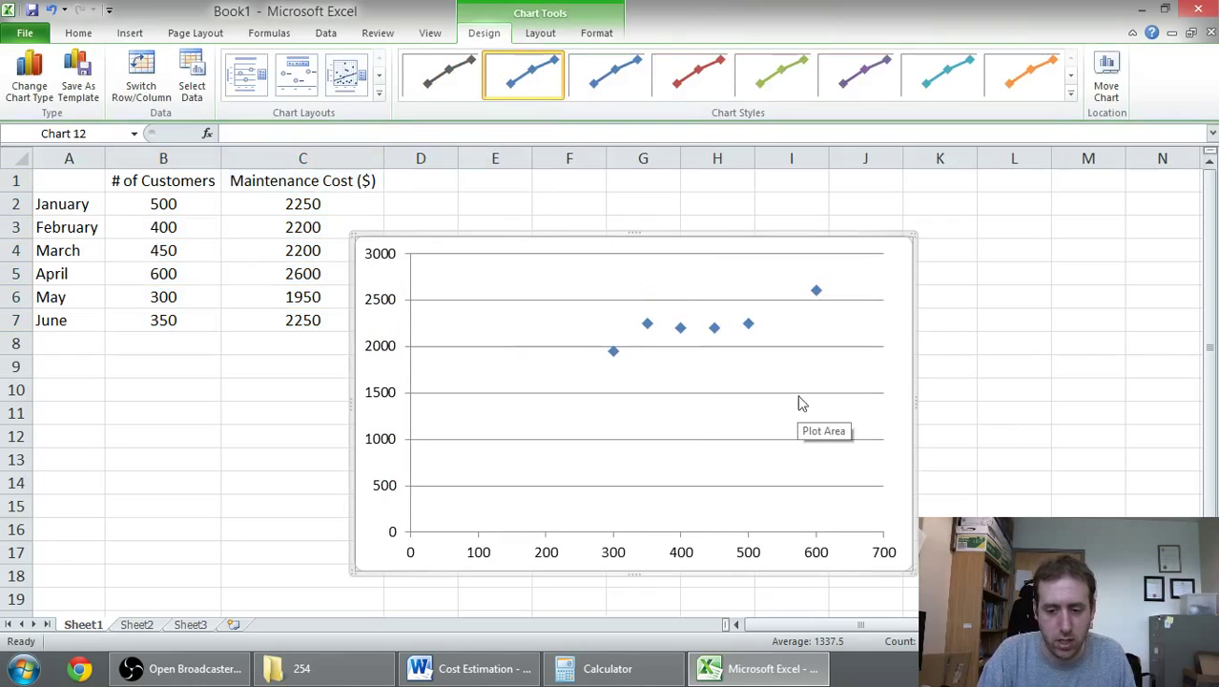
left_click_drag(901, 411, 949, 383)
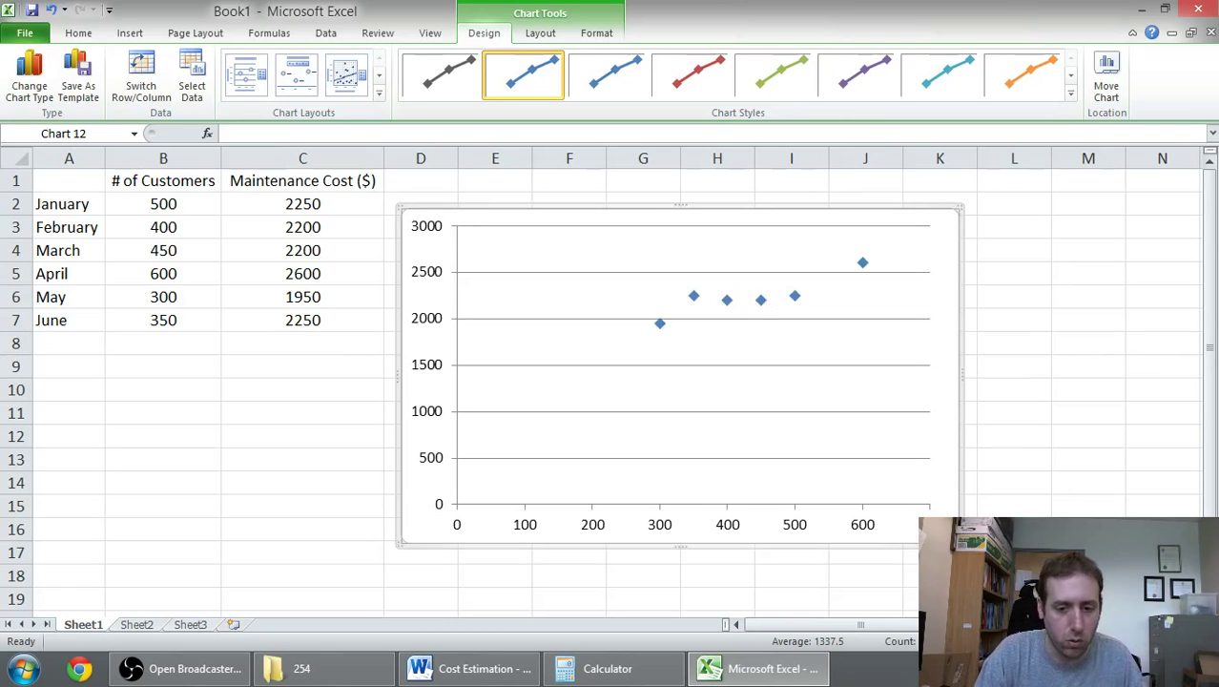
- Draw a thick red freehand line of fit through the scatter points, from about 1100 on the vertical axis up to about 3000
left_click(163, 180)
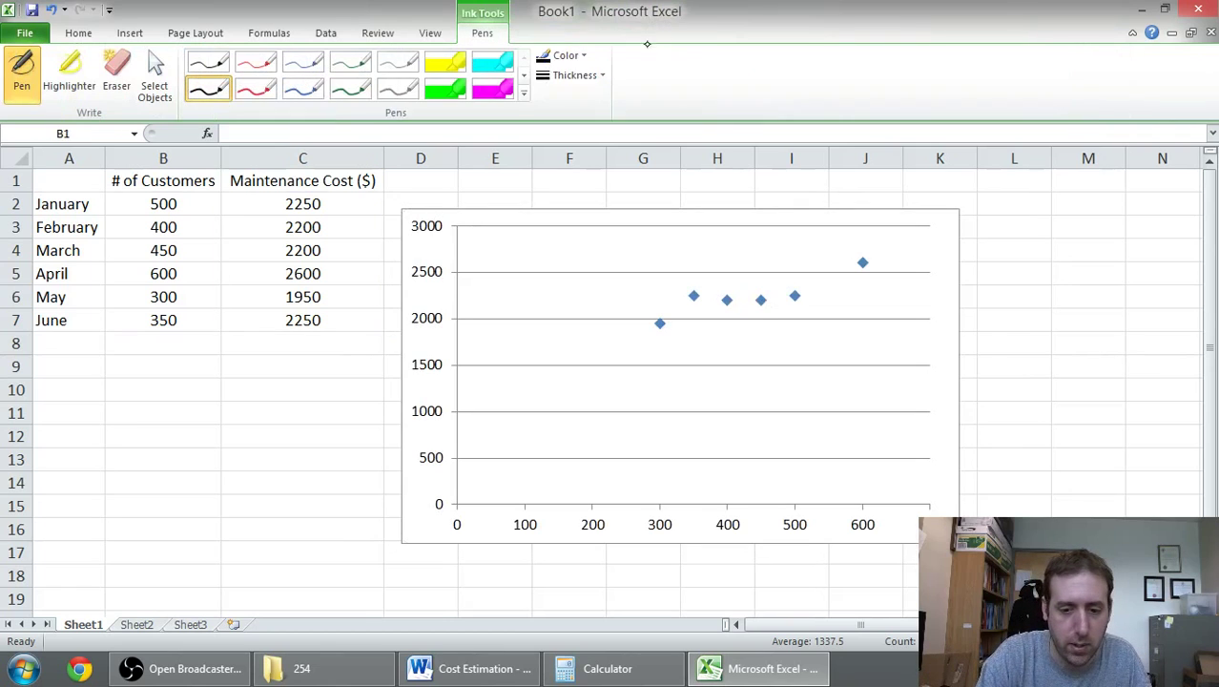
left_click(257, 88)
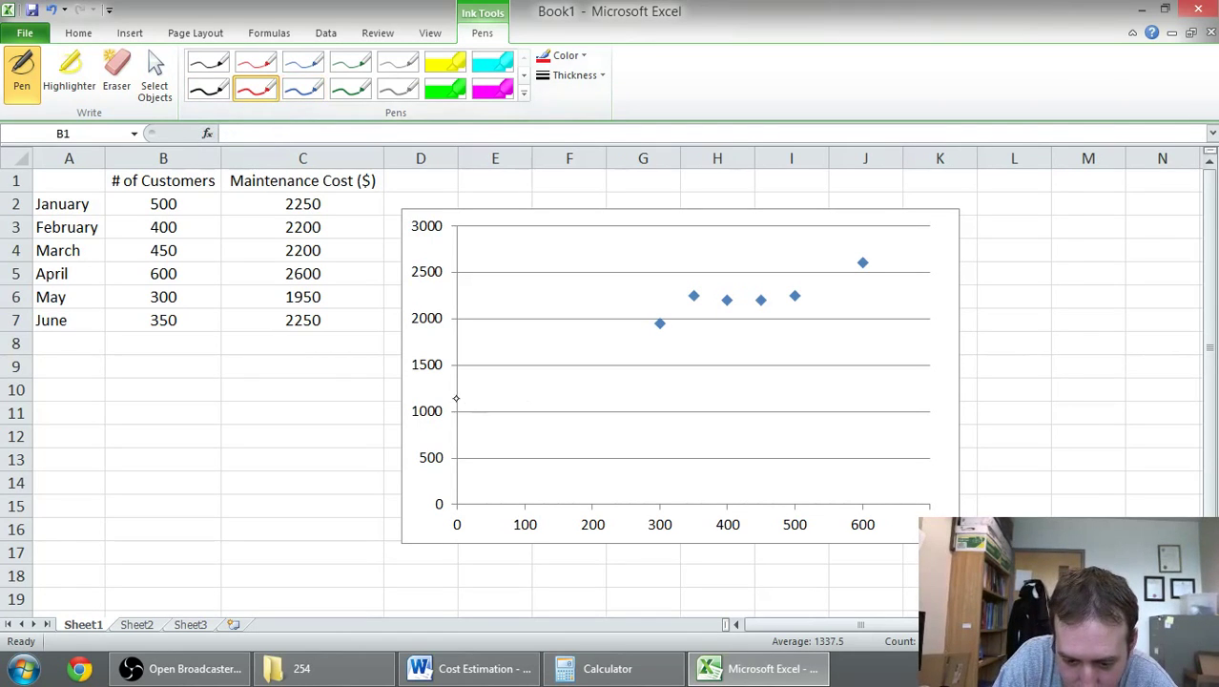
left_click_drag(458, 406, 960, 227)
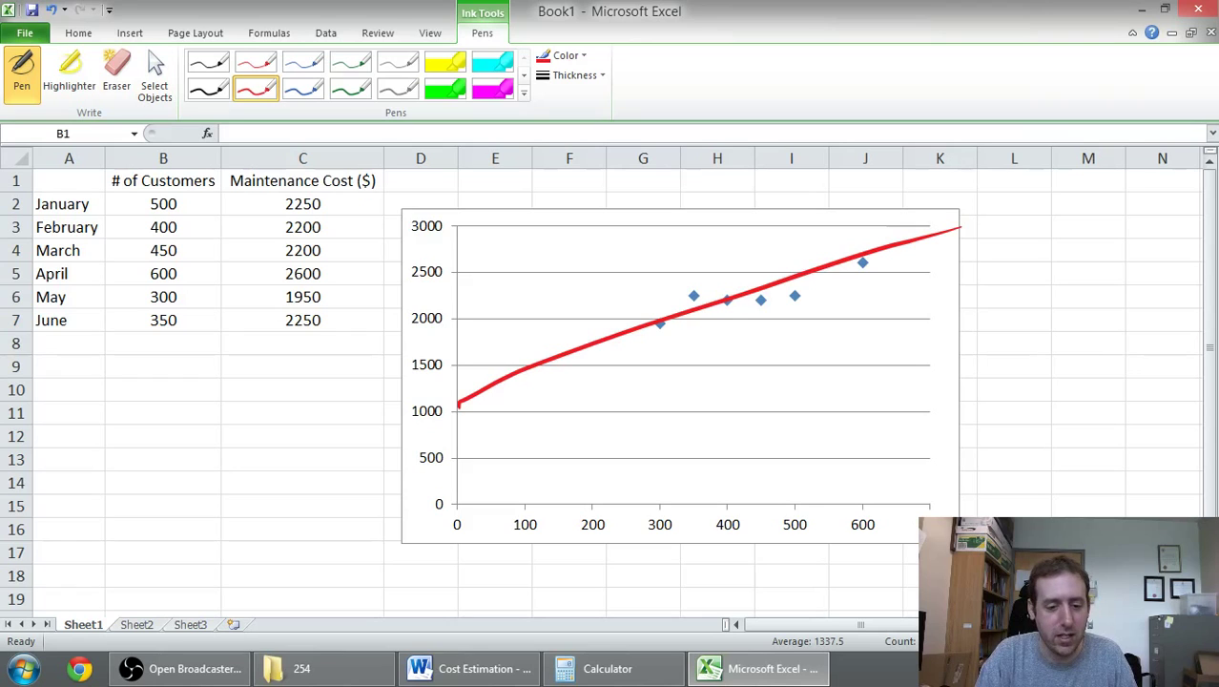
key("Escape")
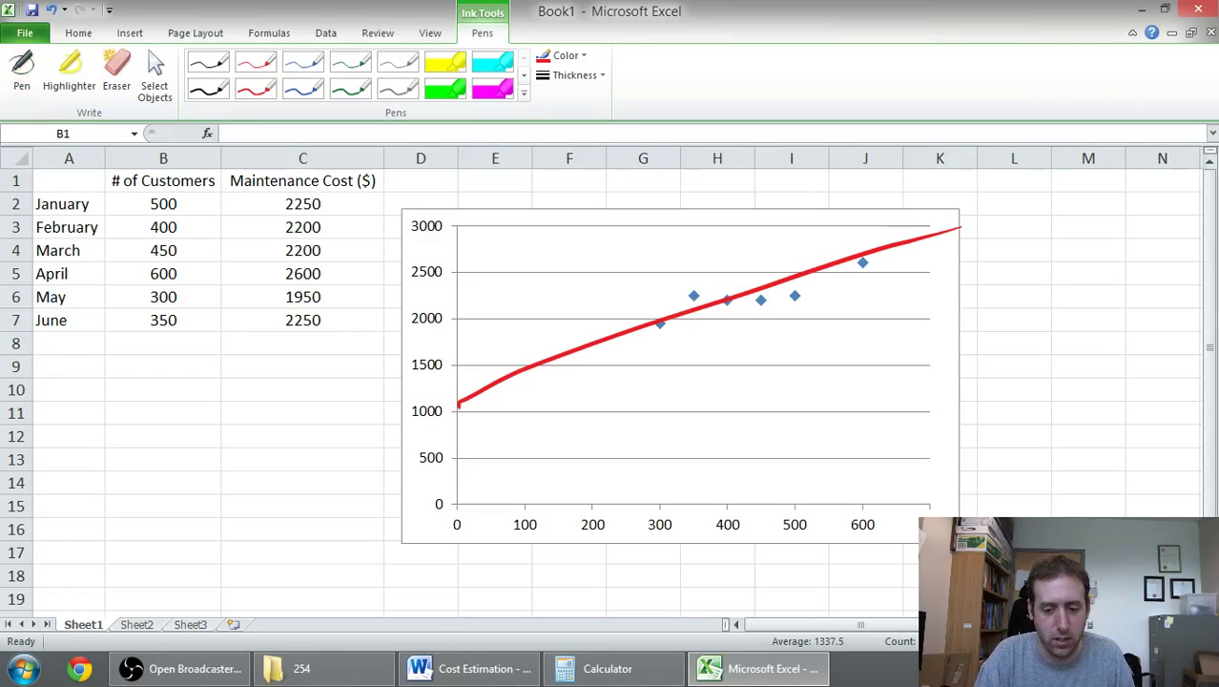
- Add a linear trendline to the maintenance cost series and uncover the chart to view the fitted line
left_click(762, 303)
right_click(765, 307)
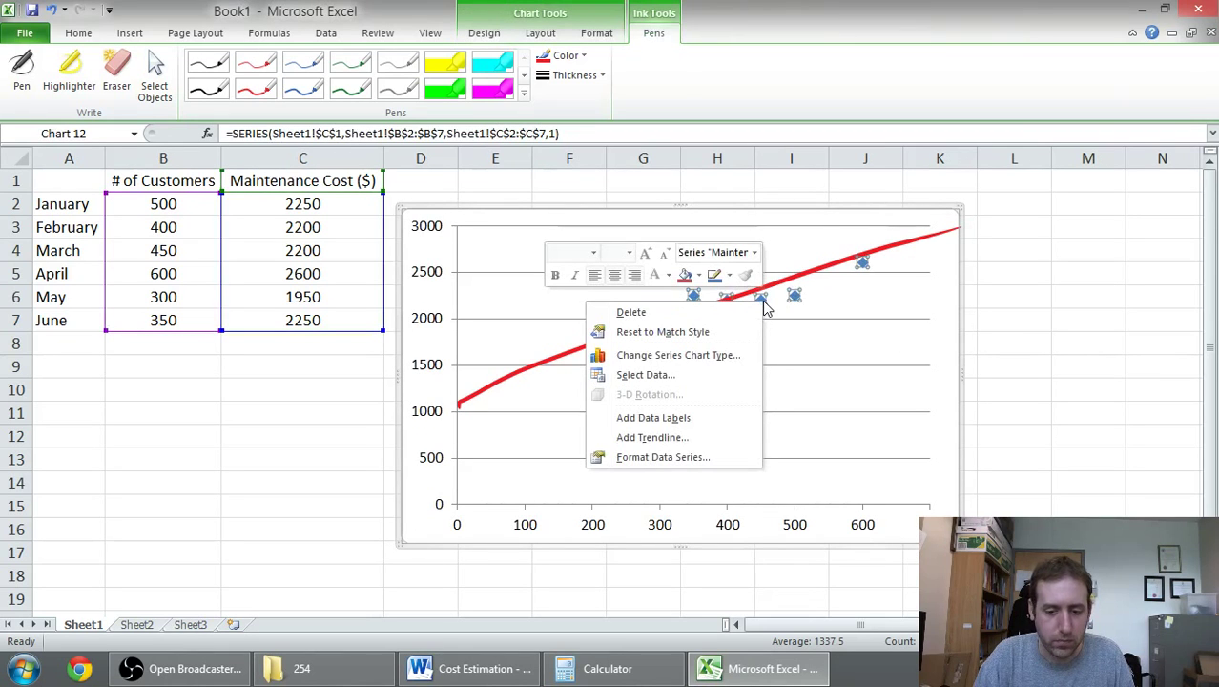
left_click(685, 437)
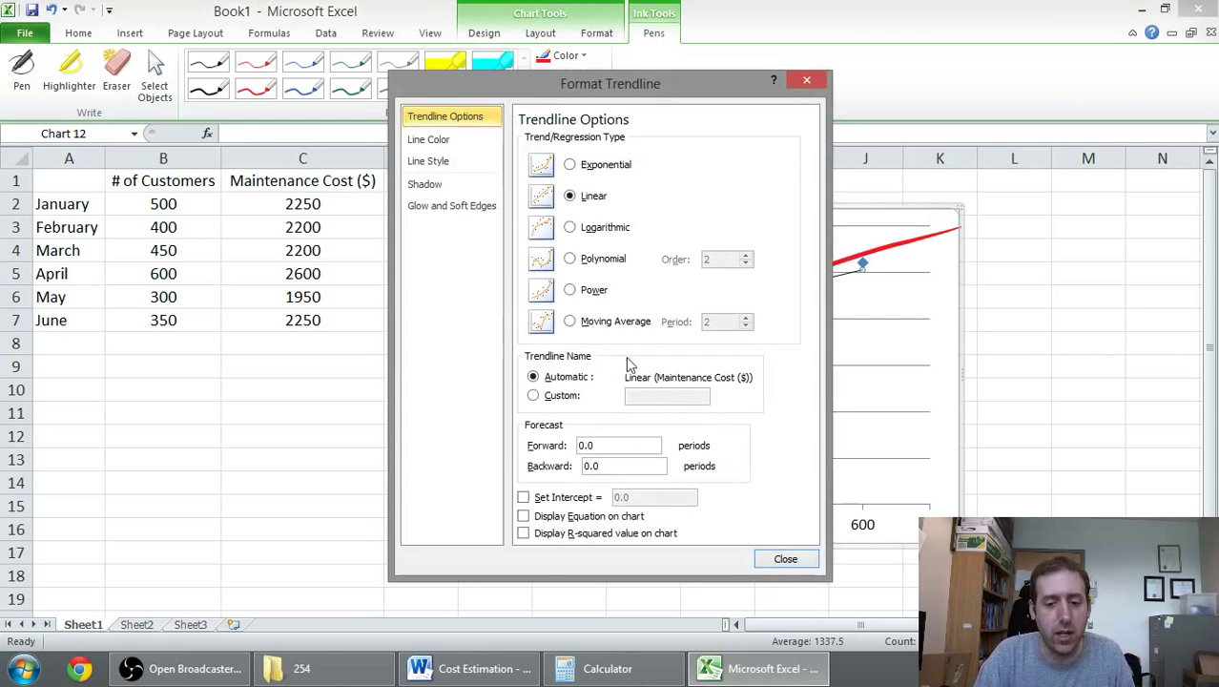
left_click_drag(592, 87, 150, 57)
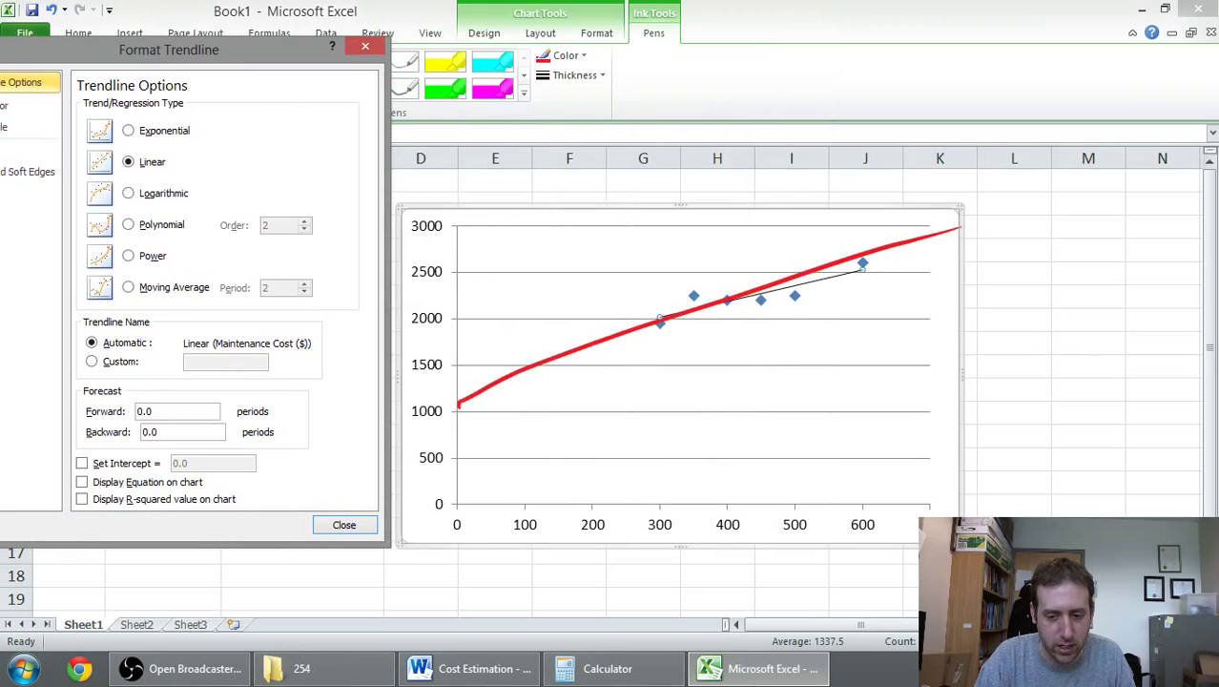
left_click_drag(138, 51, 574, 86)
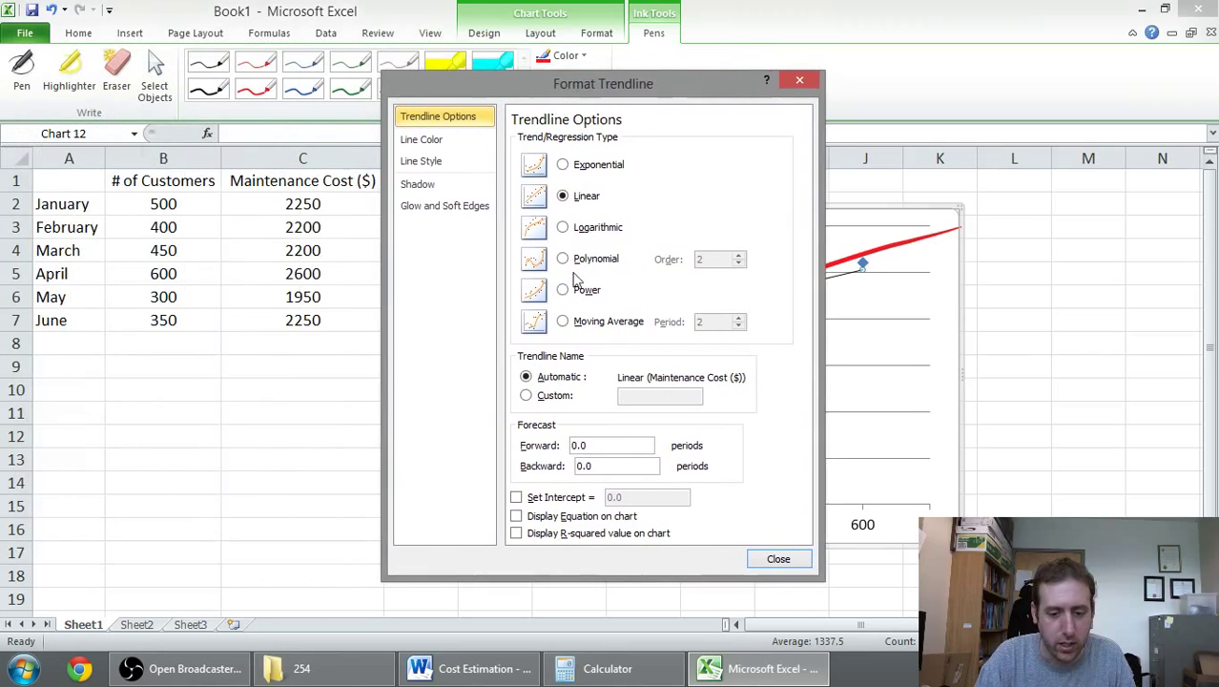
- Forecast the linear trendline 300 periods backward and 100 periods forward, and display its equation on the chart
double_click(582, 466)
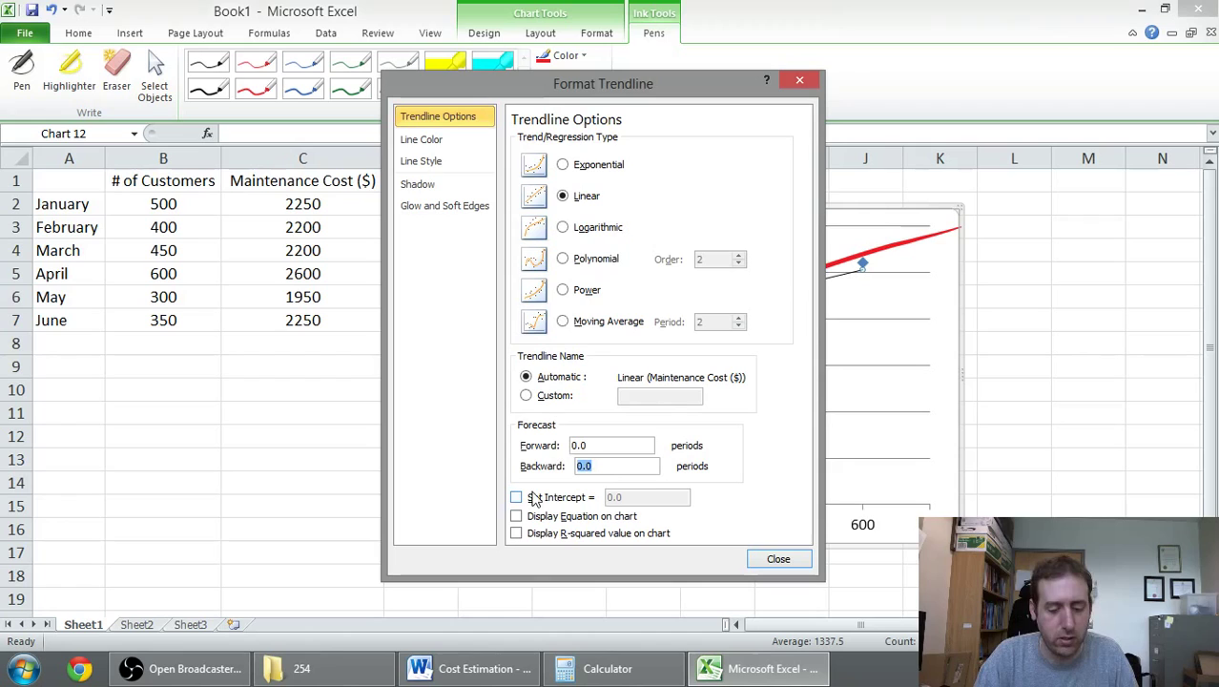
type("3000")
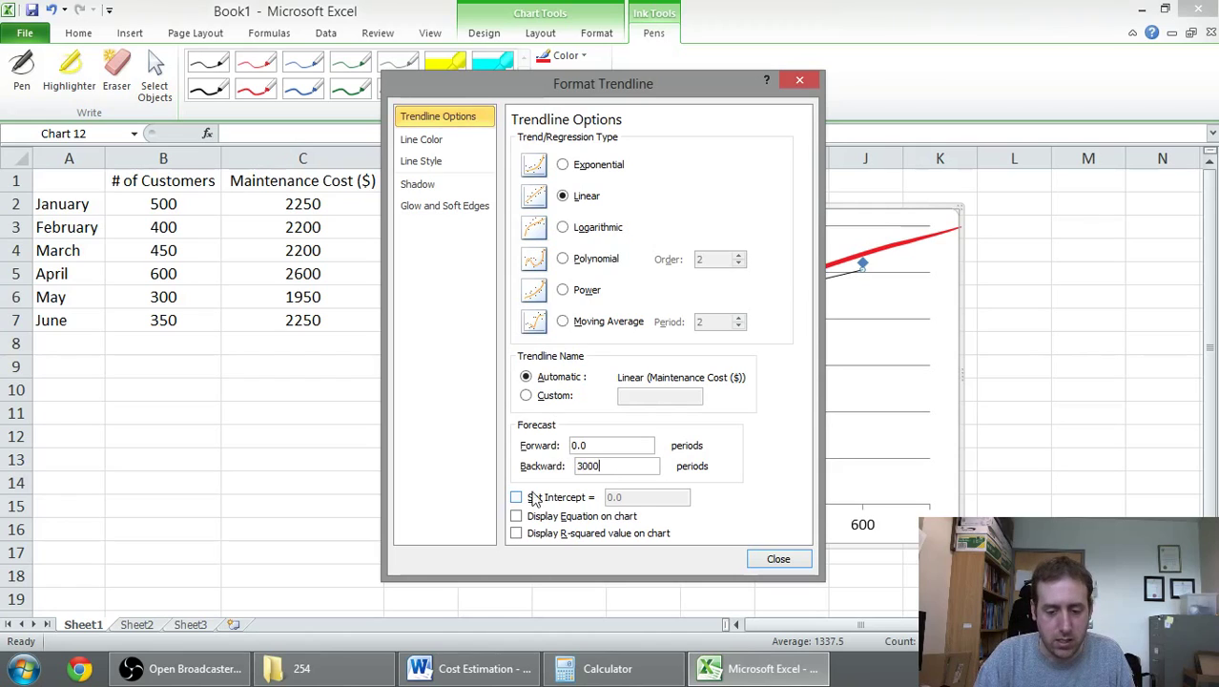
key("BackSpace")
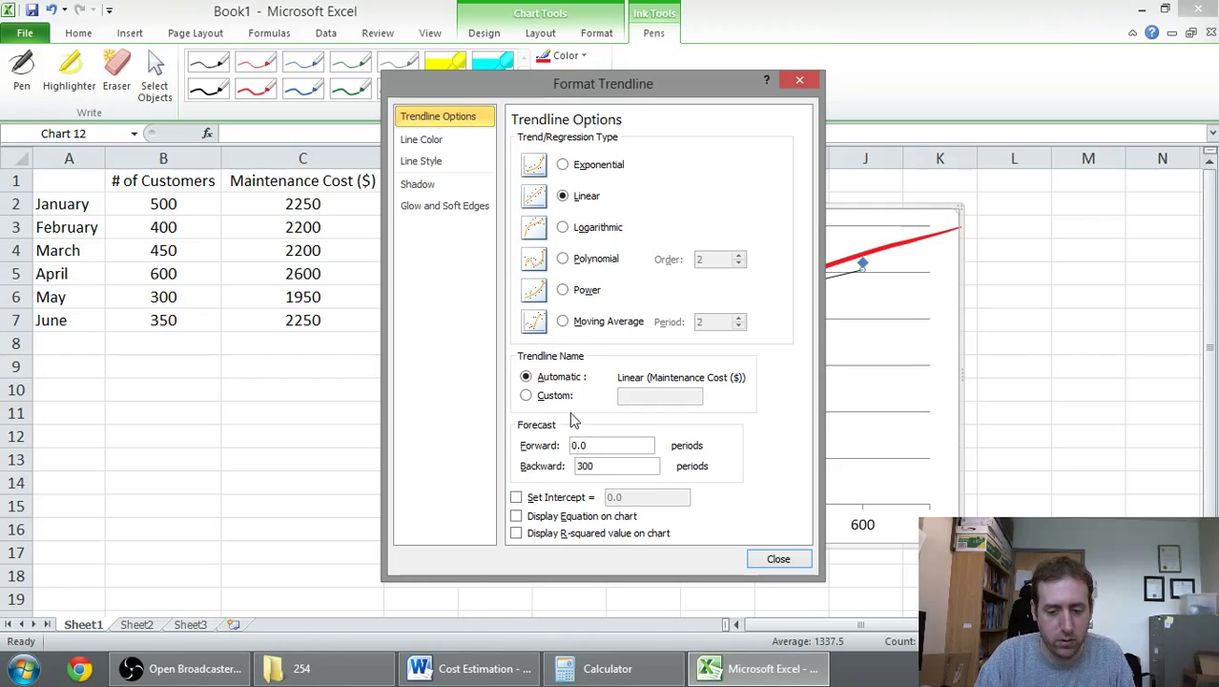
double_click(586, 443)
type("199")
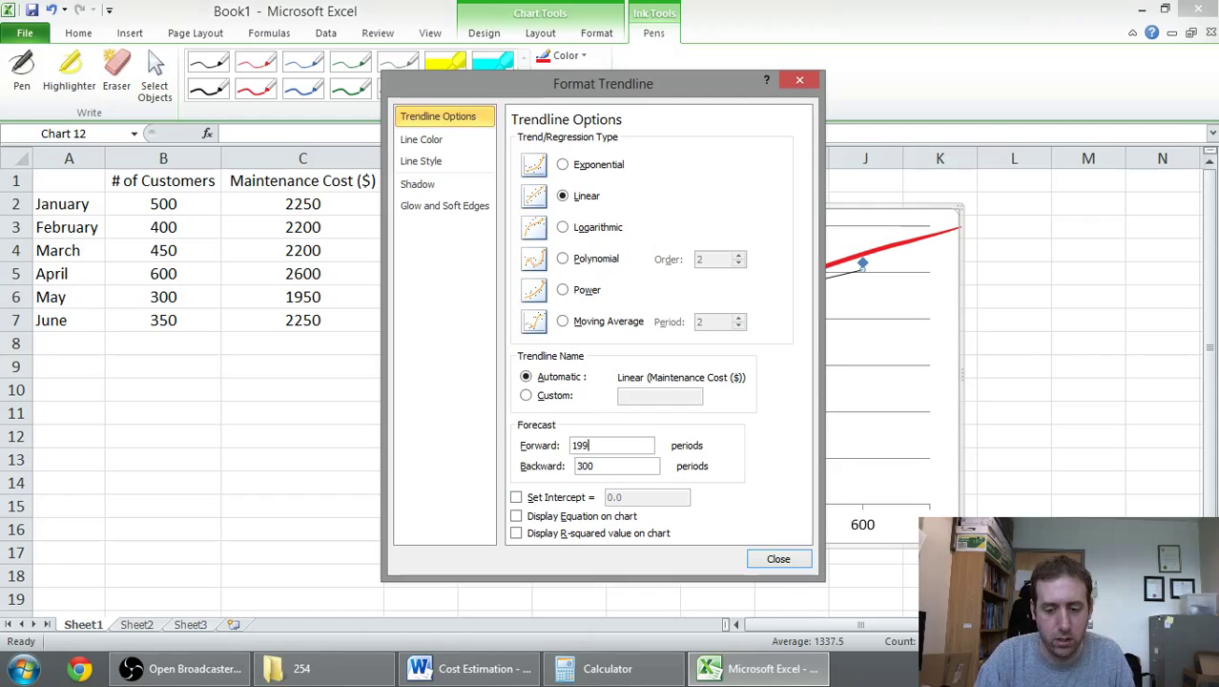
key("BackSpace")
key("BackSpace")
type("00")
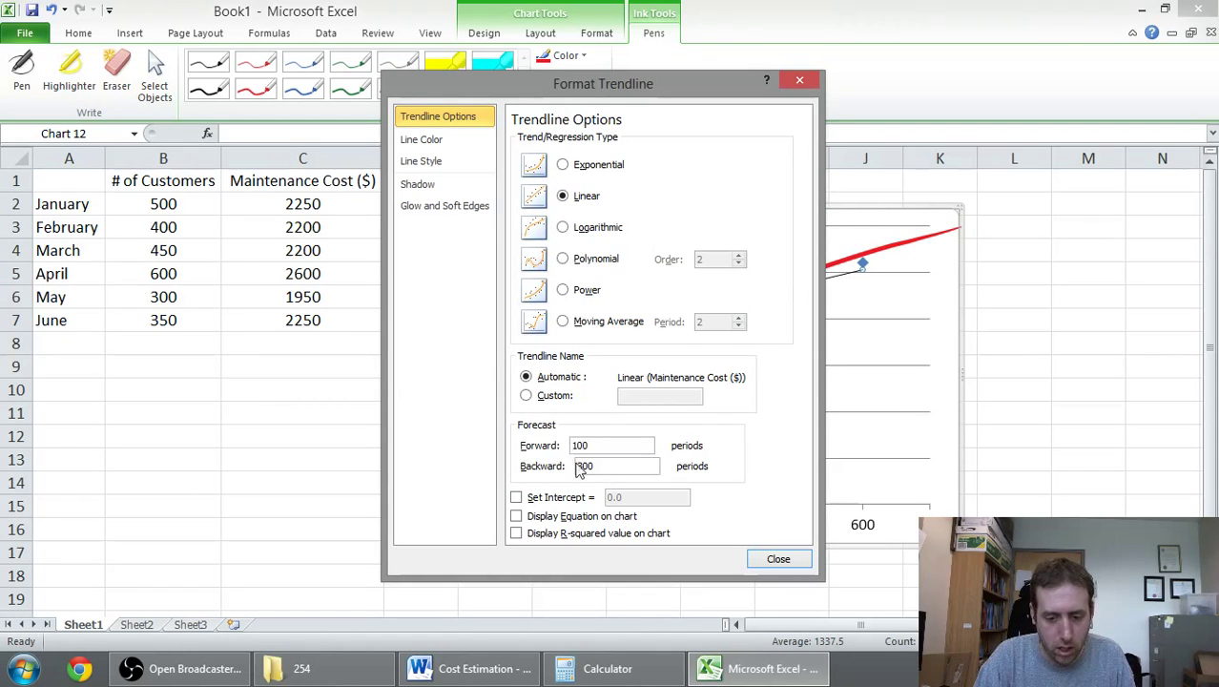
left_click(517, 517)
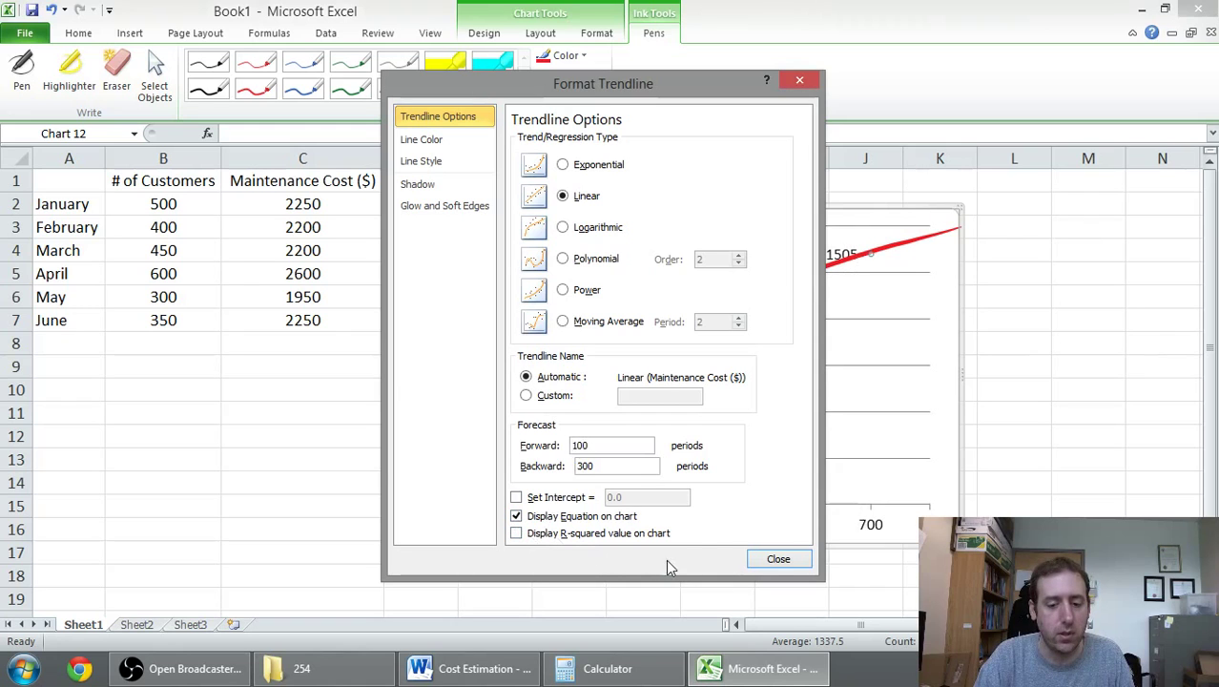
left_click(775, 560)
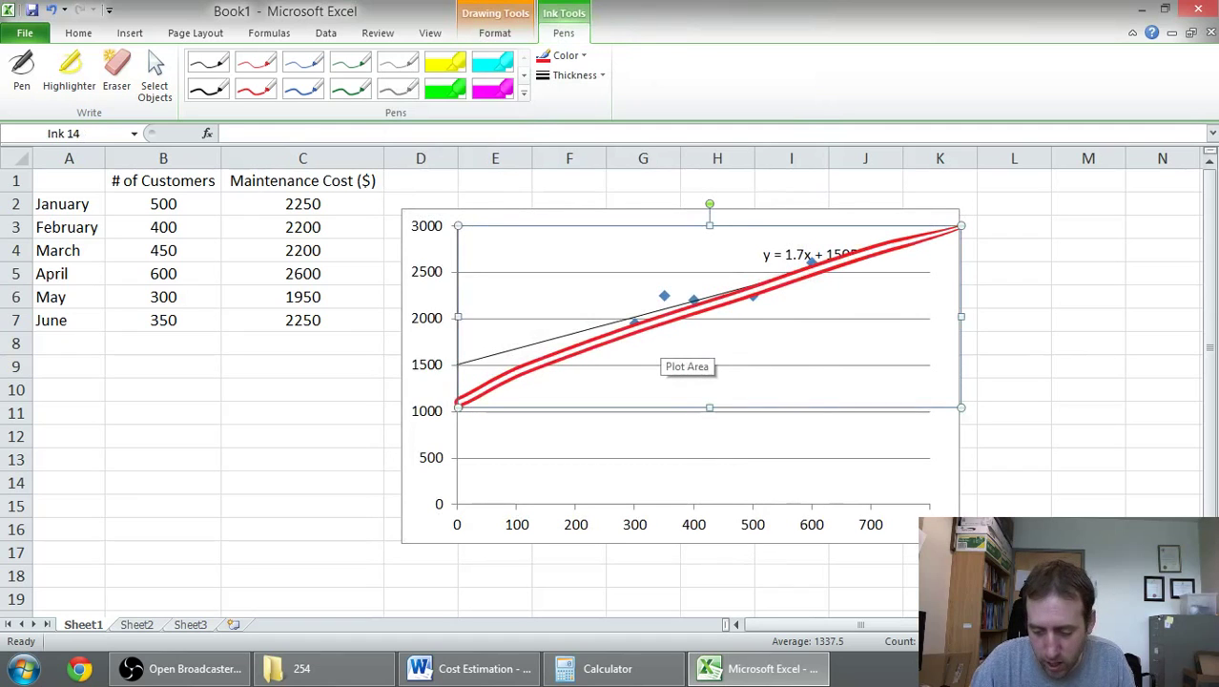
- Delete the red hand-drawn line lying over the chart
key("Delete")
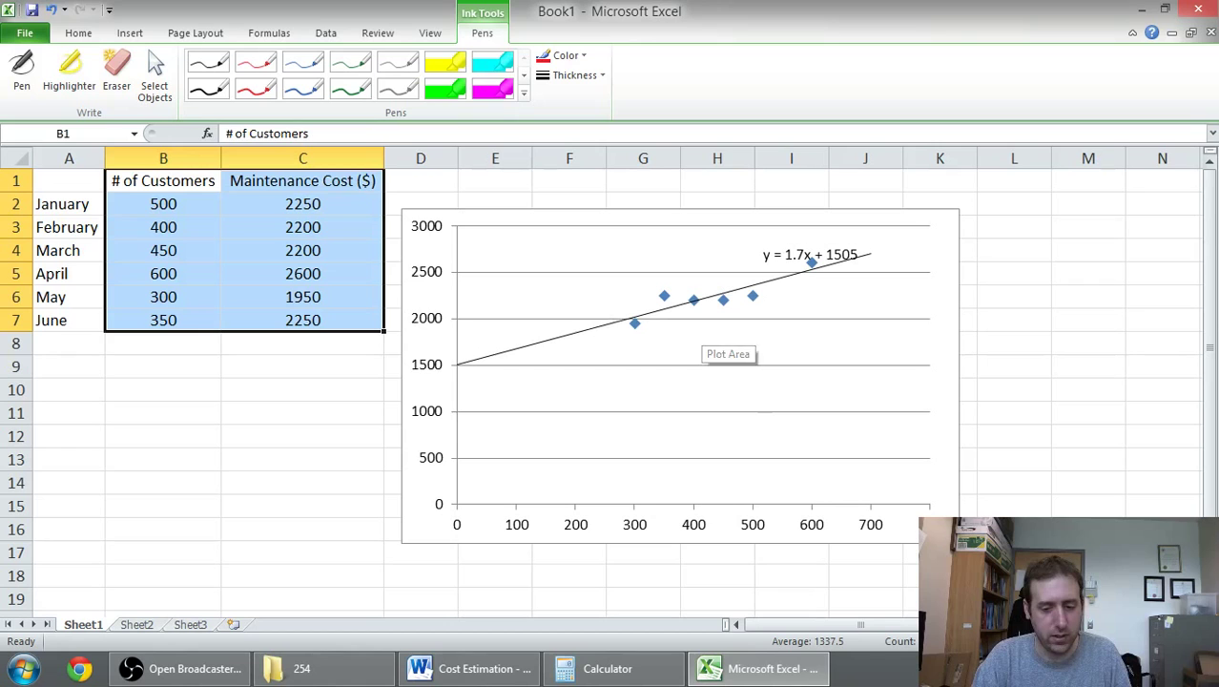
left_click_drag(458, 402, 958, 229)
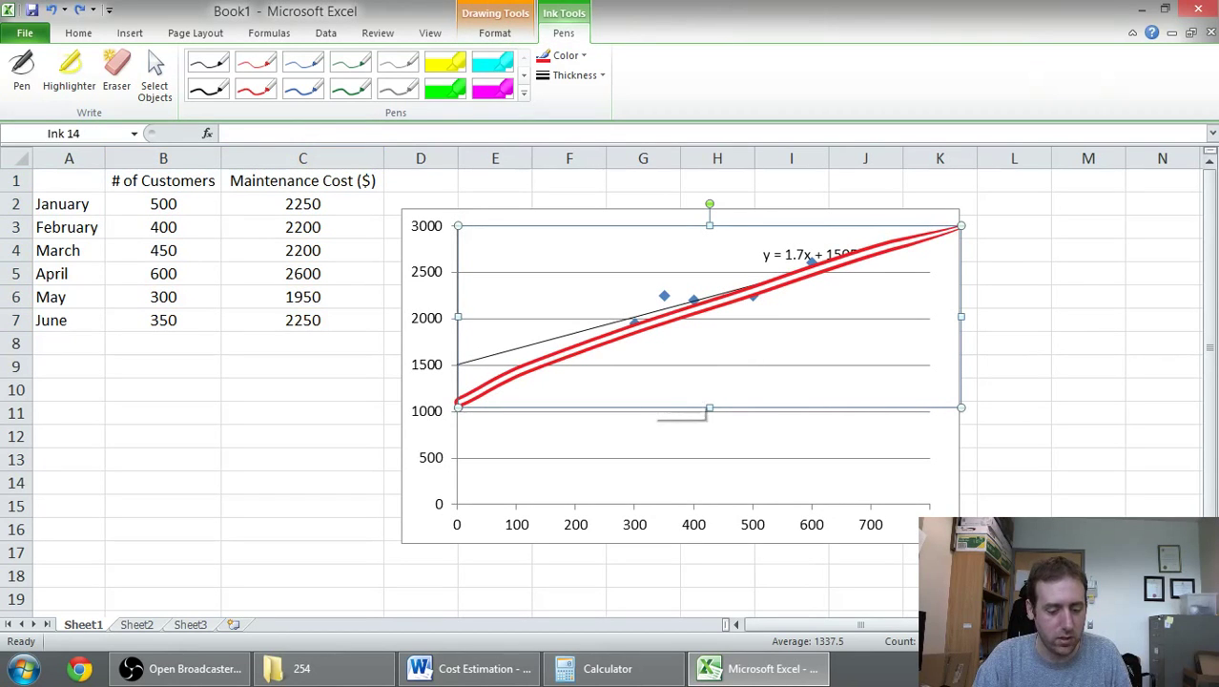
key("ctrl+z")
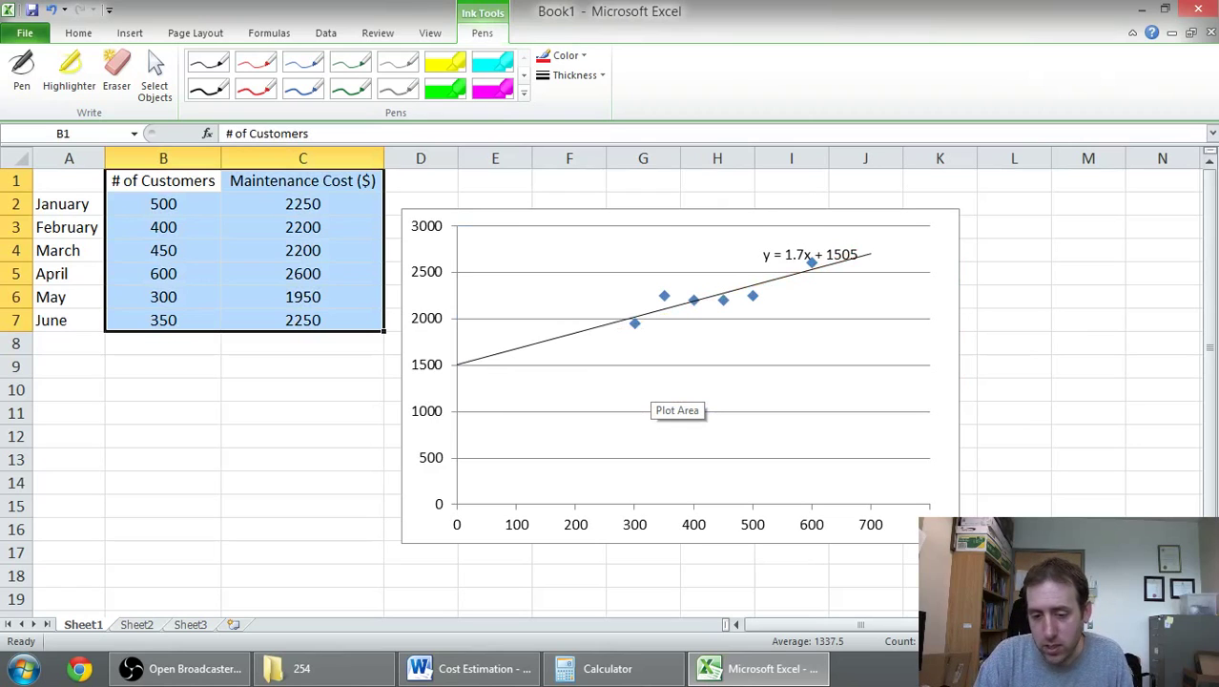
- Delete the whole scatter chart from the sheet, leaving the data table in place
left_click(625, 334)
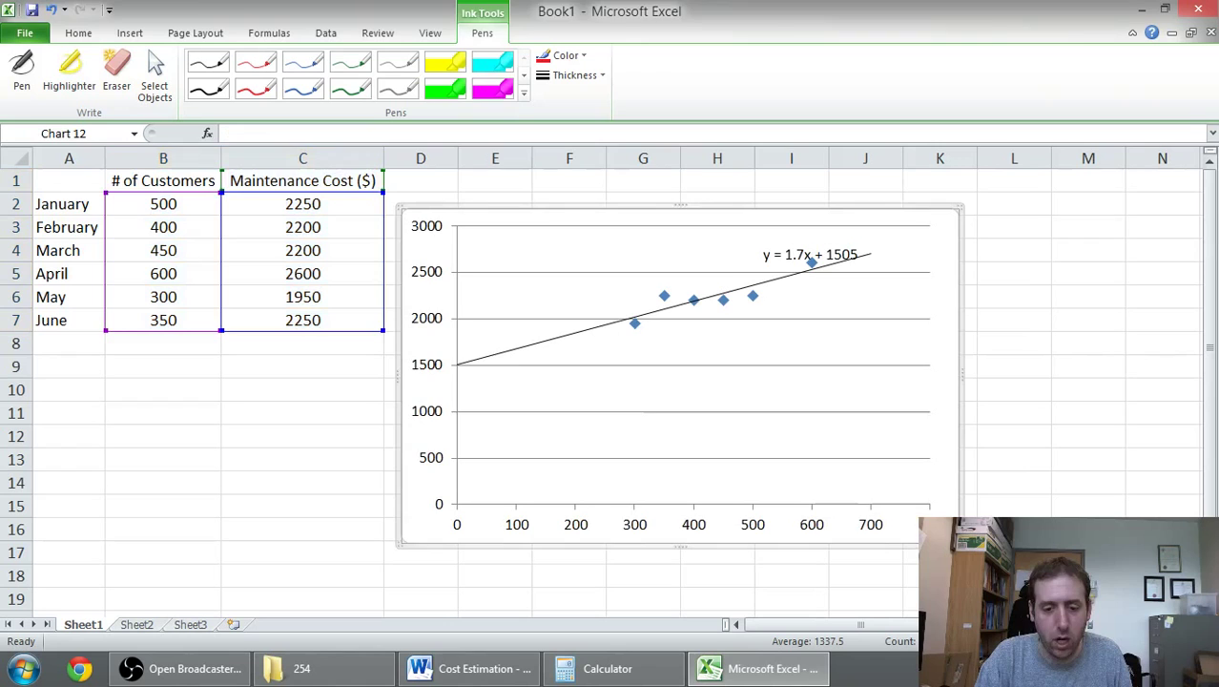
key("Delete")
left_click(495, 228)
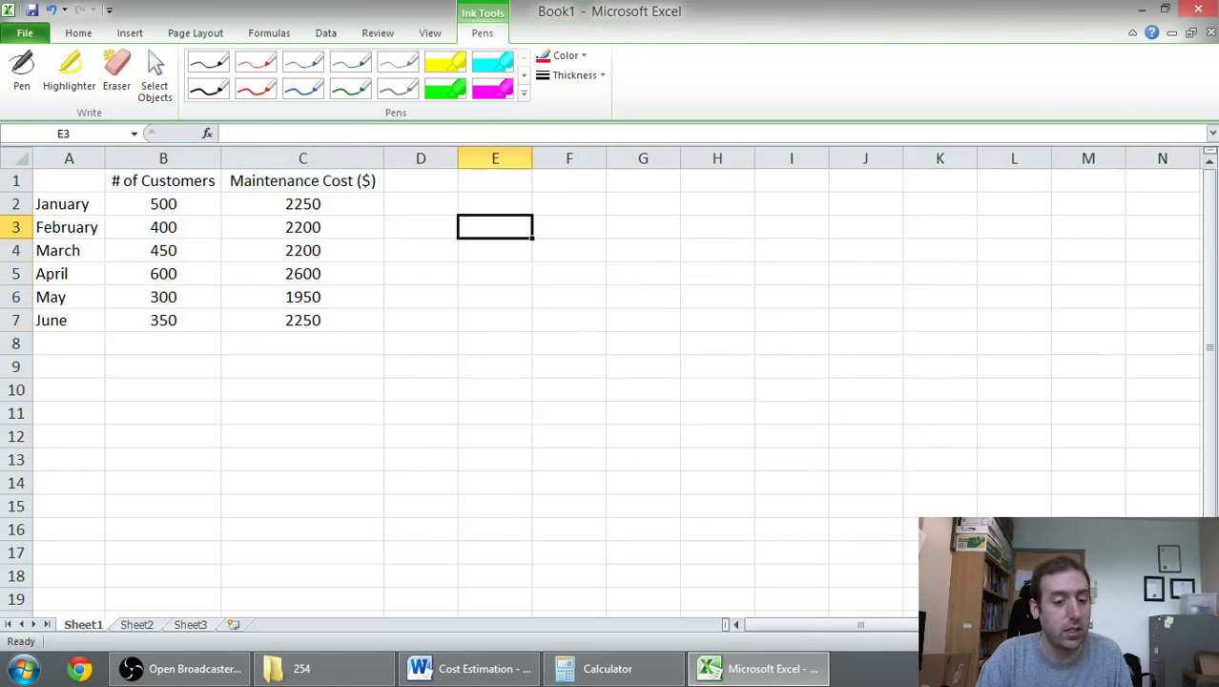
- Create a new markers-only scatter chart of maintenance cost against number of customers from B1:C7
left_click_drag(163, 181, 302, 321)
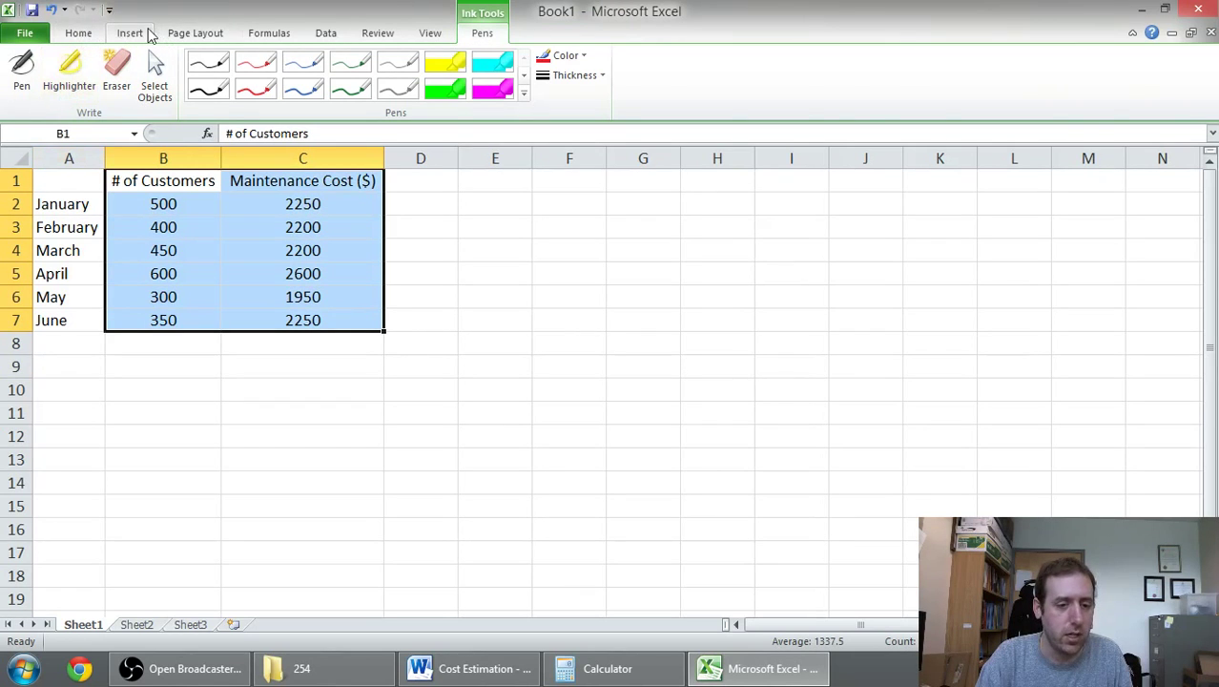
left_click(132, 33)
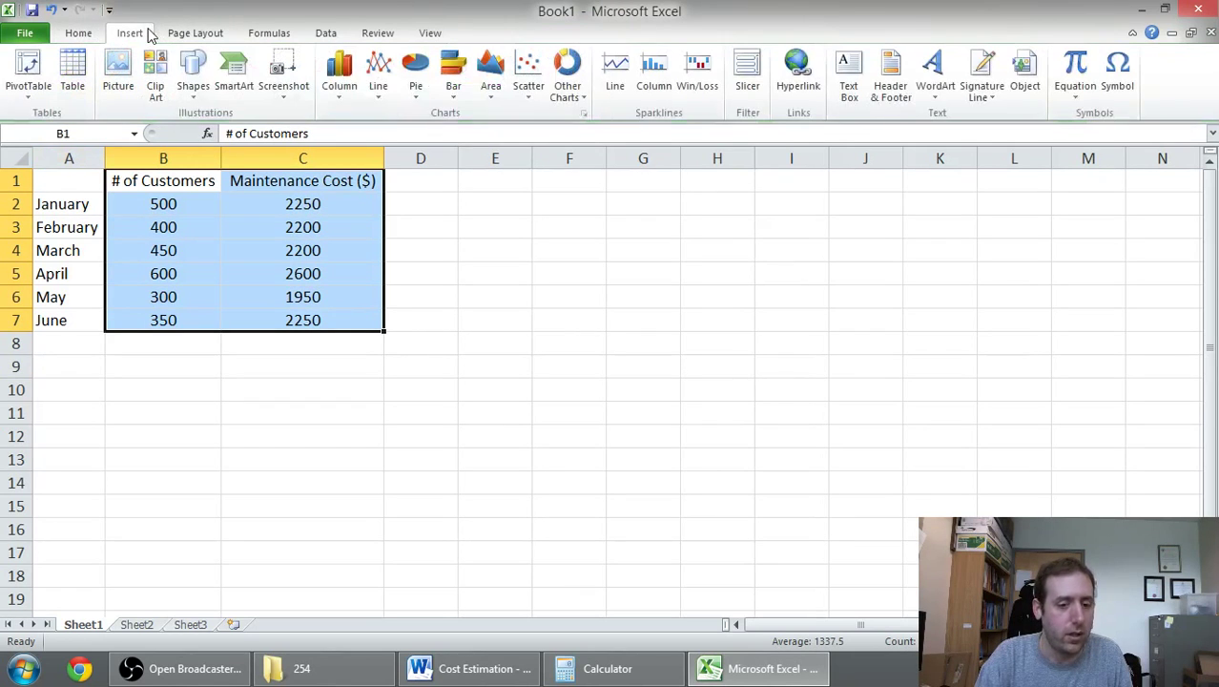
left_click(530, 91)
left_click(444, 149)
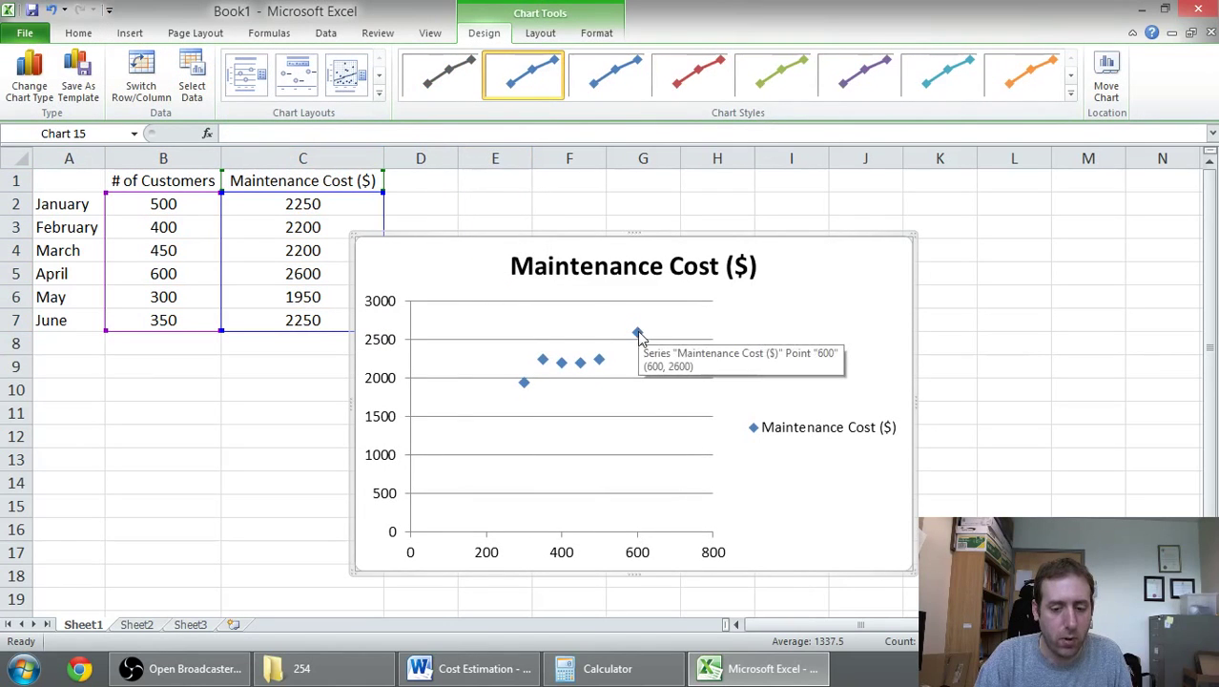
- Add a linear trendline with the default options to the new chart's maintenance cost series
right_click(638, 332)
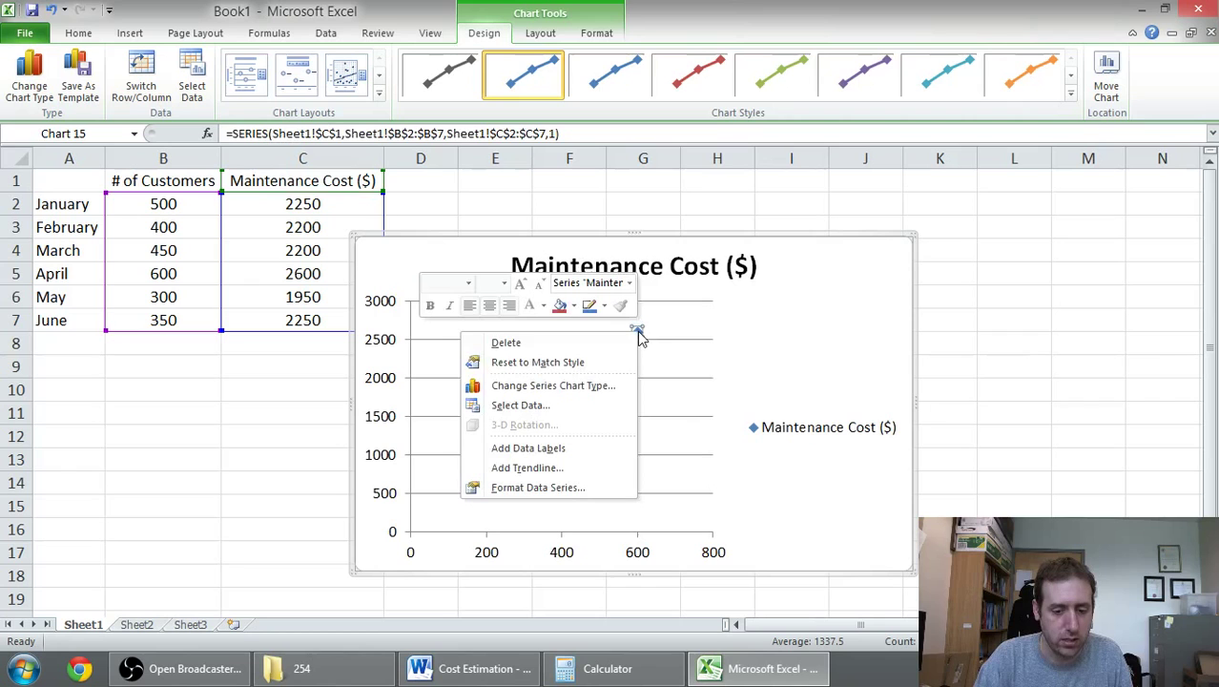
left_click(575, 471)
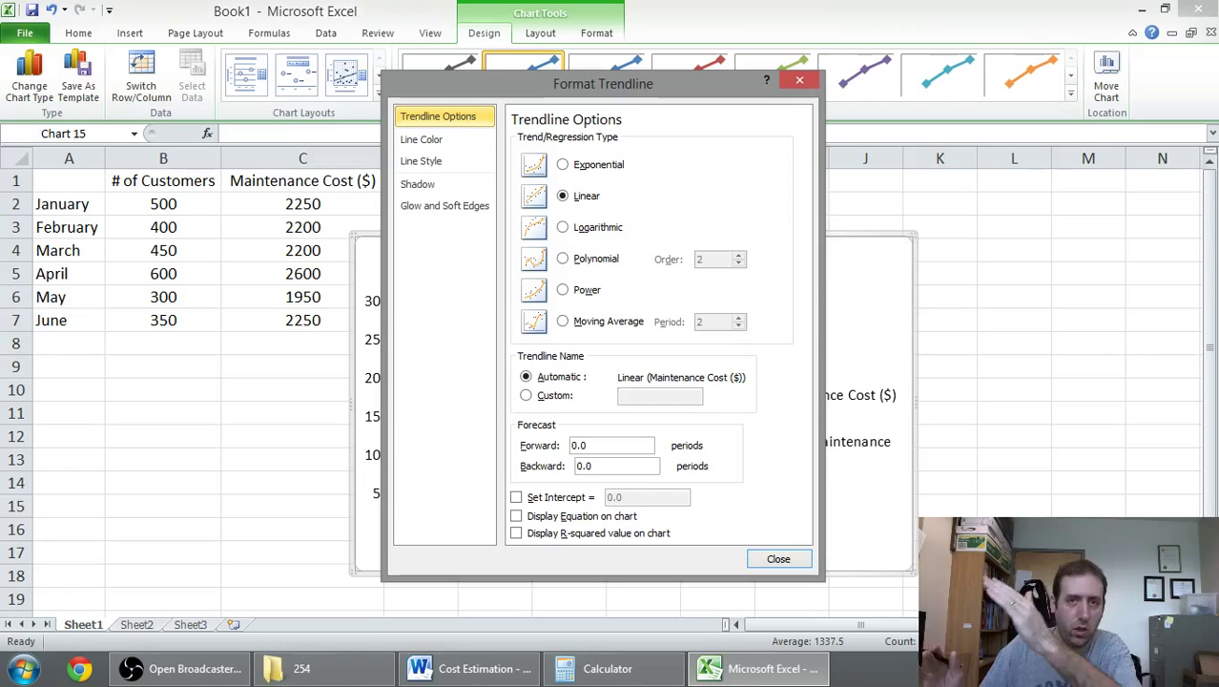
left_click(778, 560)
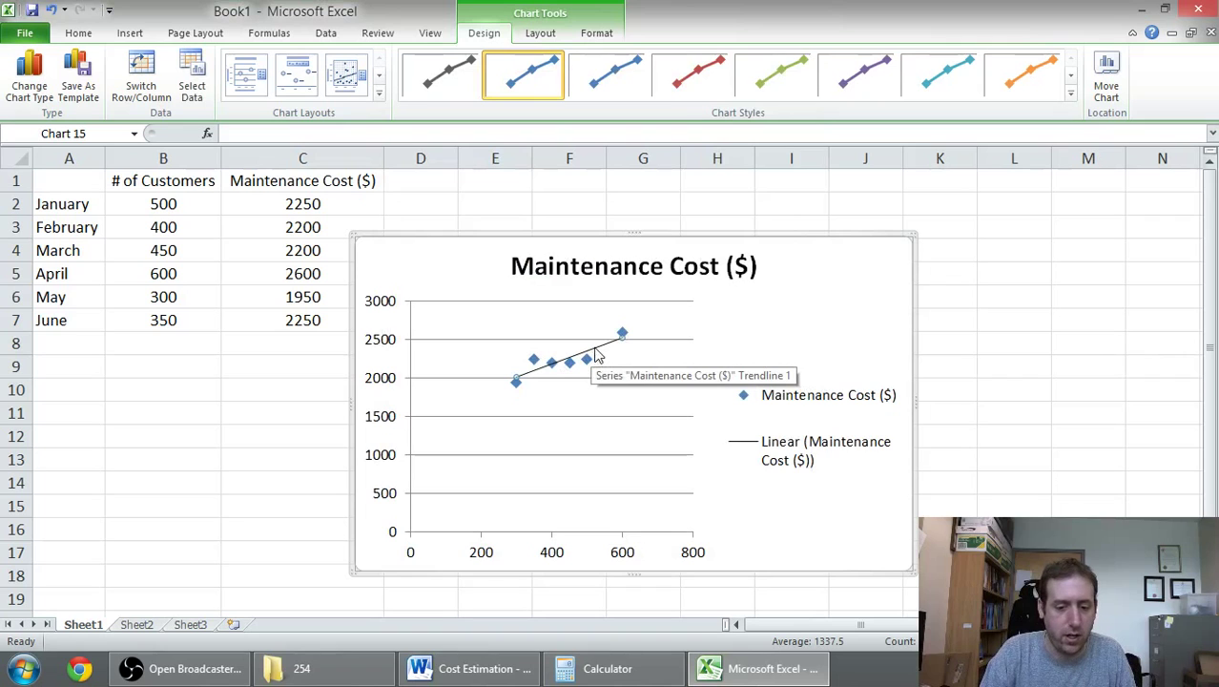
- Set the linear trendline's forecast to 100 periods forward and 300 periods backward
right_click(595, 354)
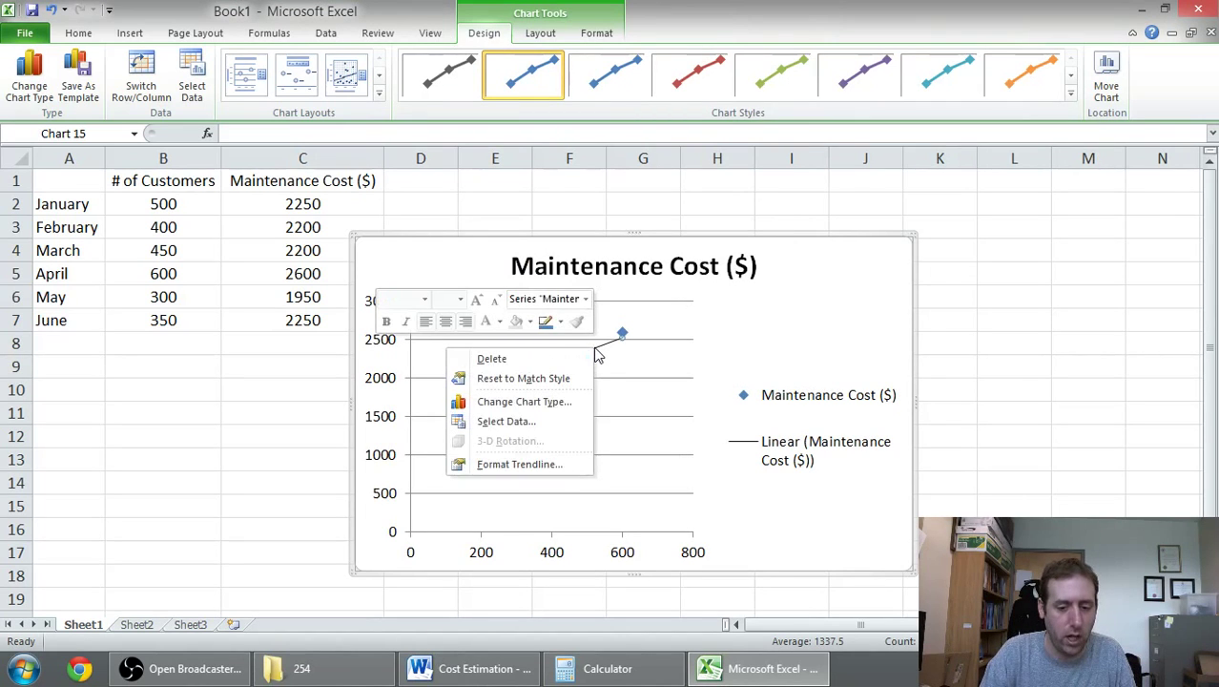
key("Escape")
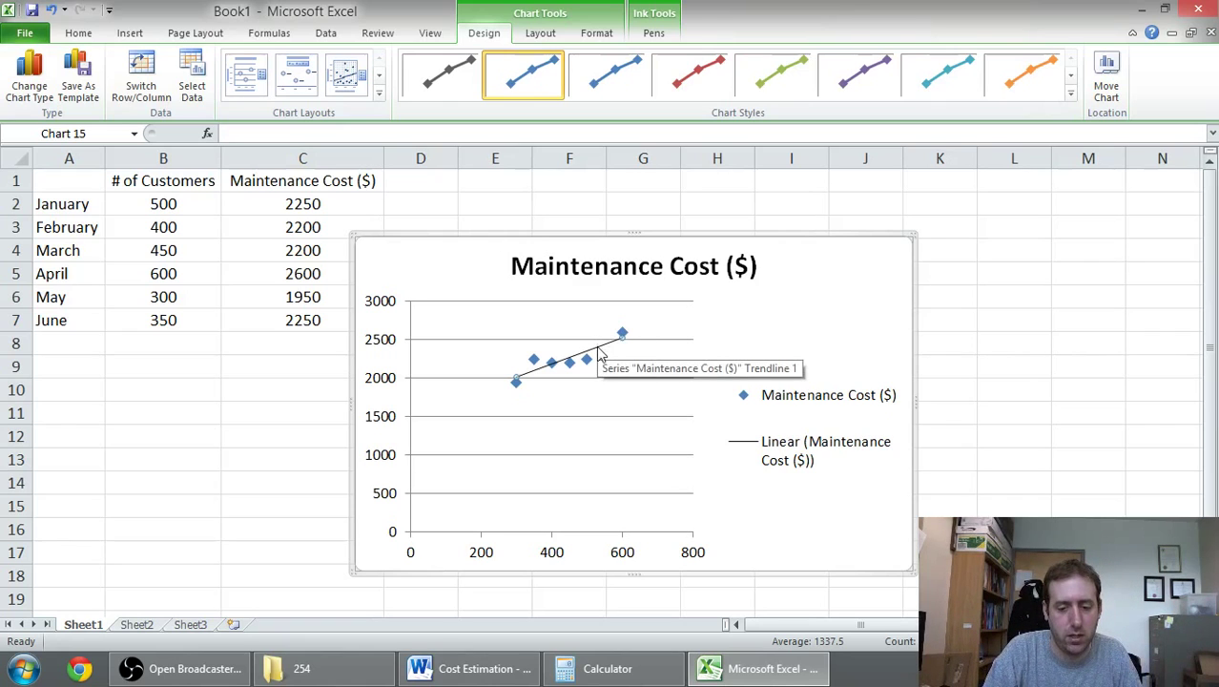
right_click(599, 351)
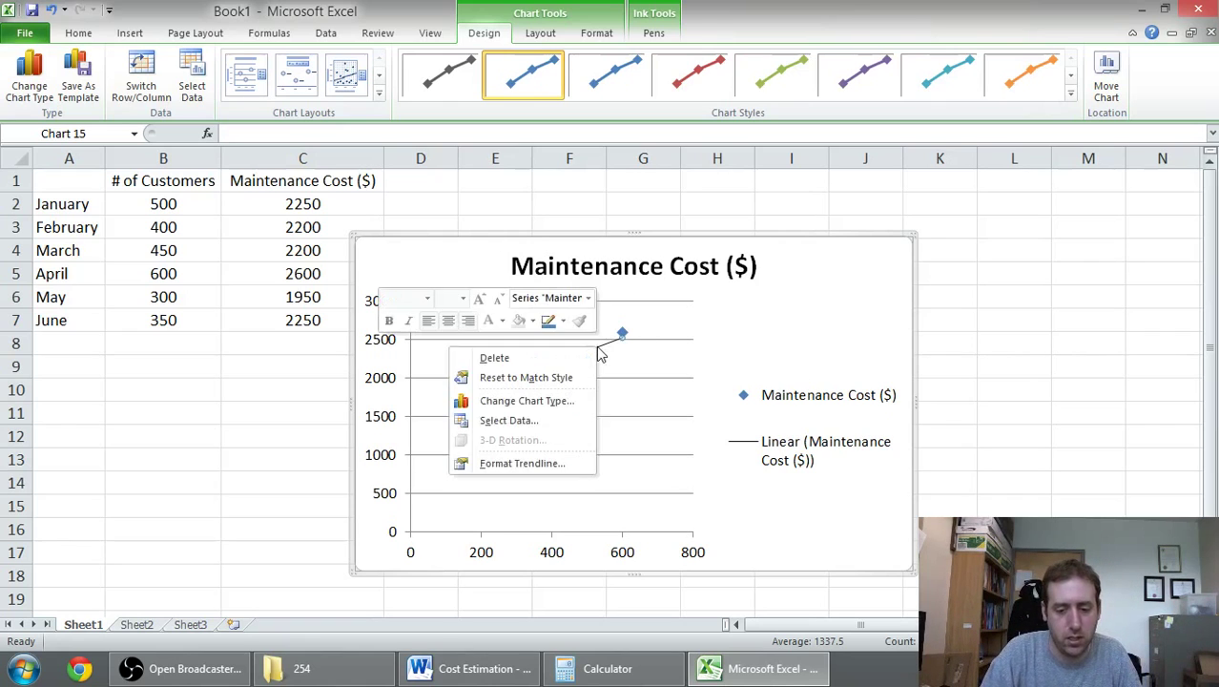
left_click(548, 463)
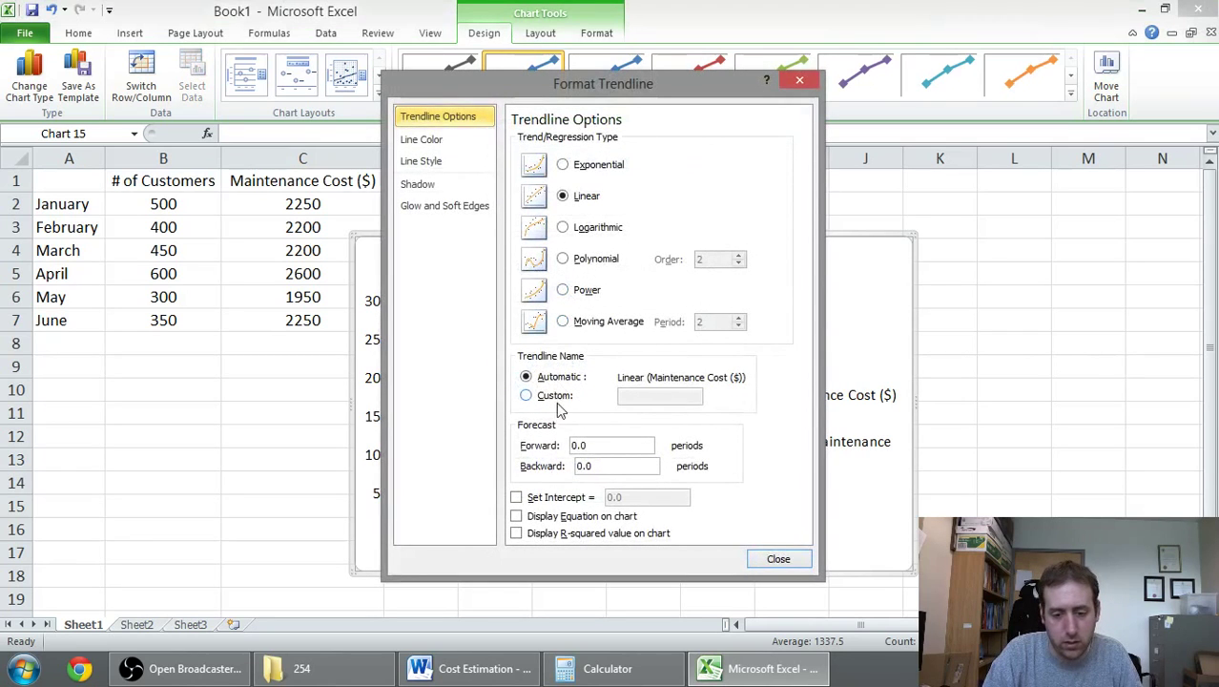
double_click(579, 444)
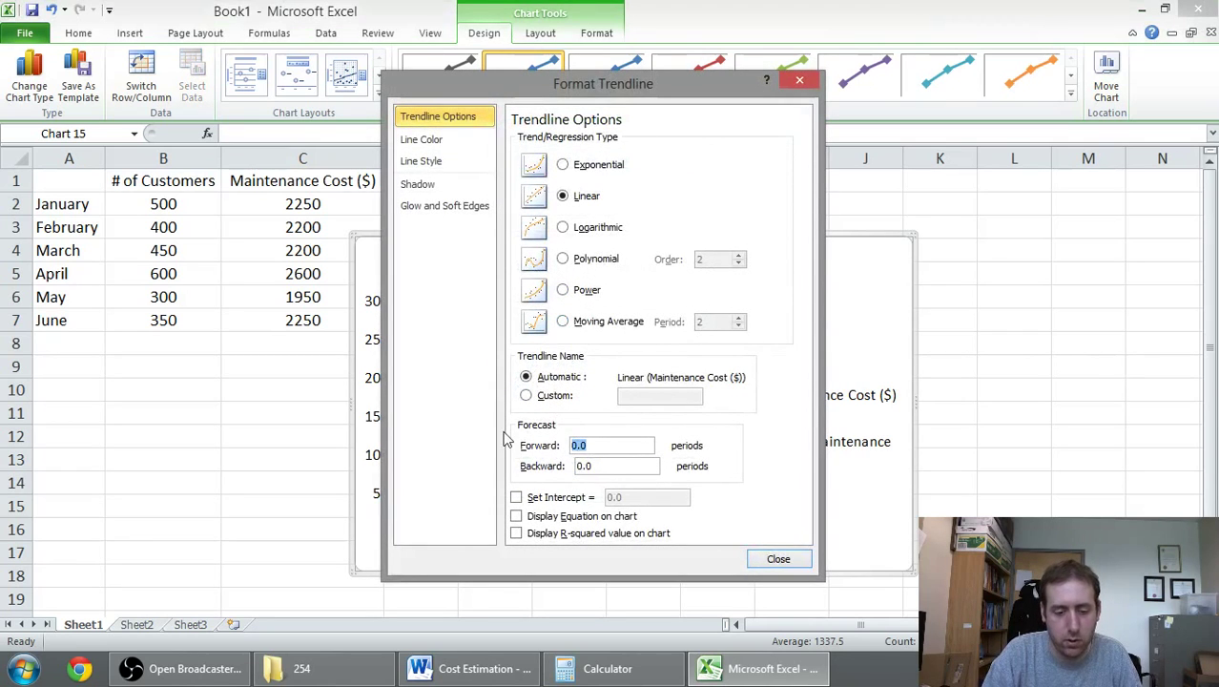
type("100")
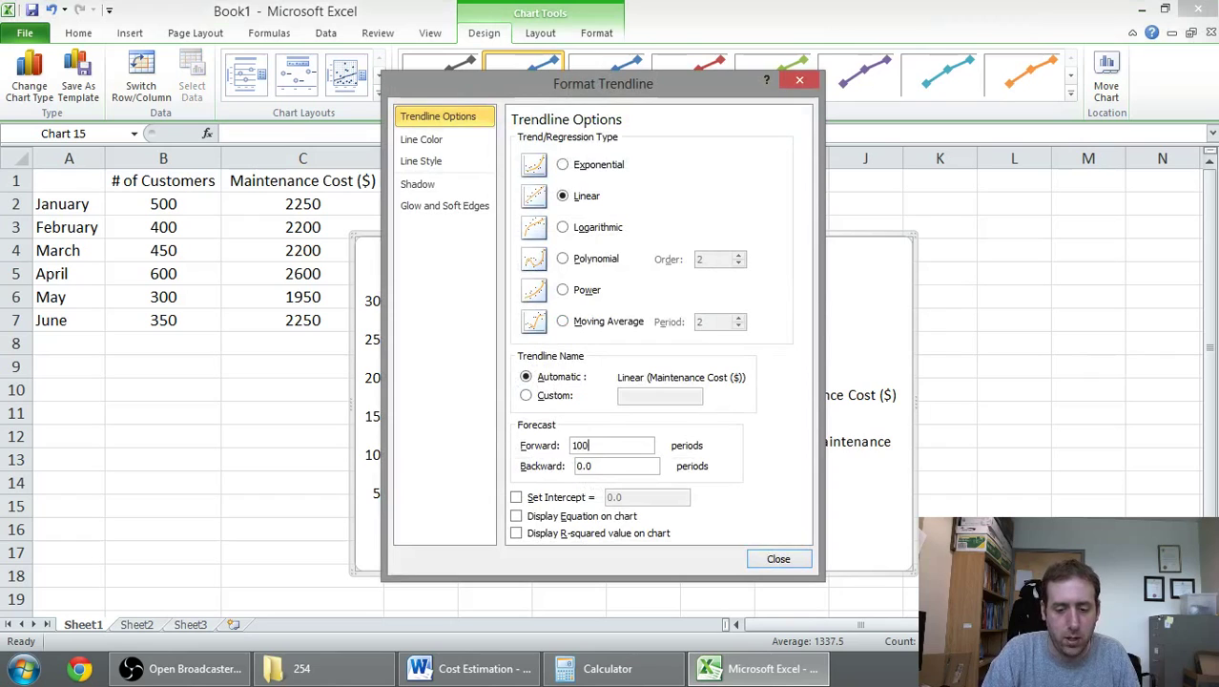
double_click(584, 466)
type("300")
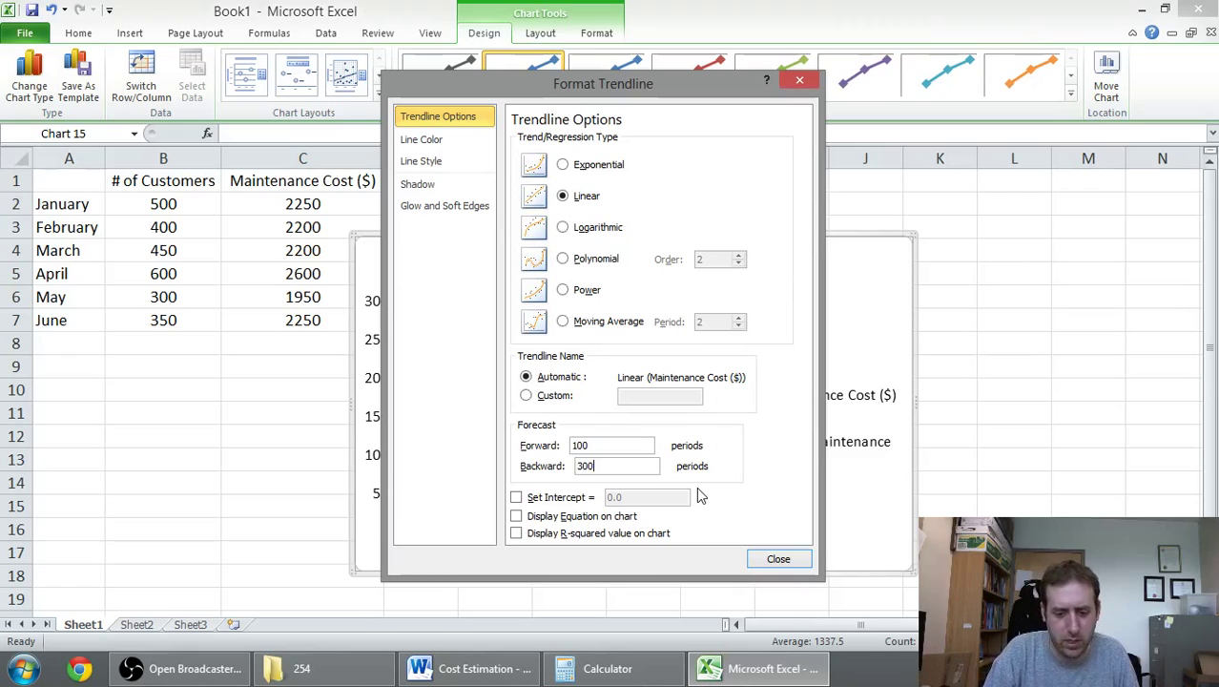
- Display the trendline's equation on the chart and move its label up and away from the line and data points
left_click(517, 516)
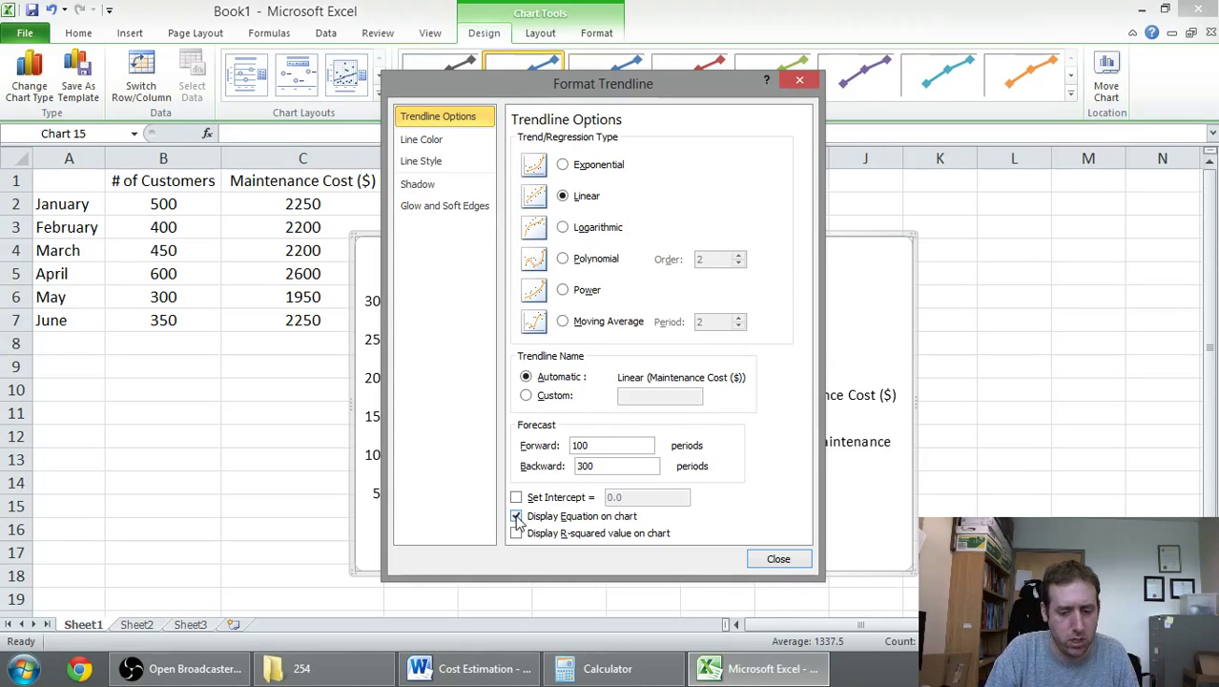
left_click(777, 563)
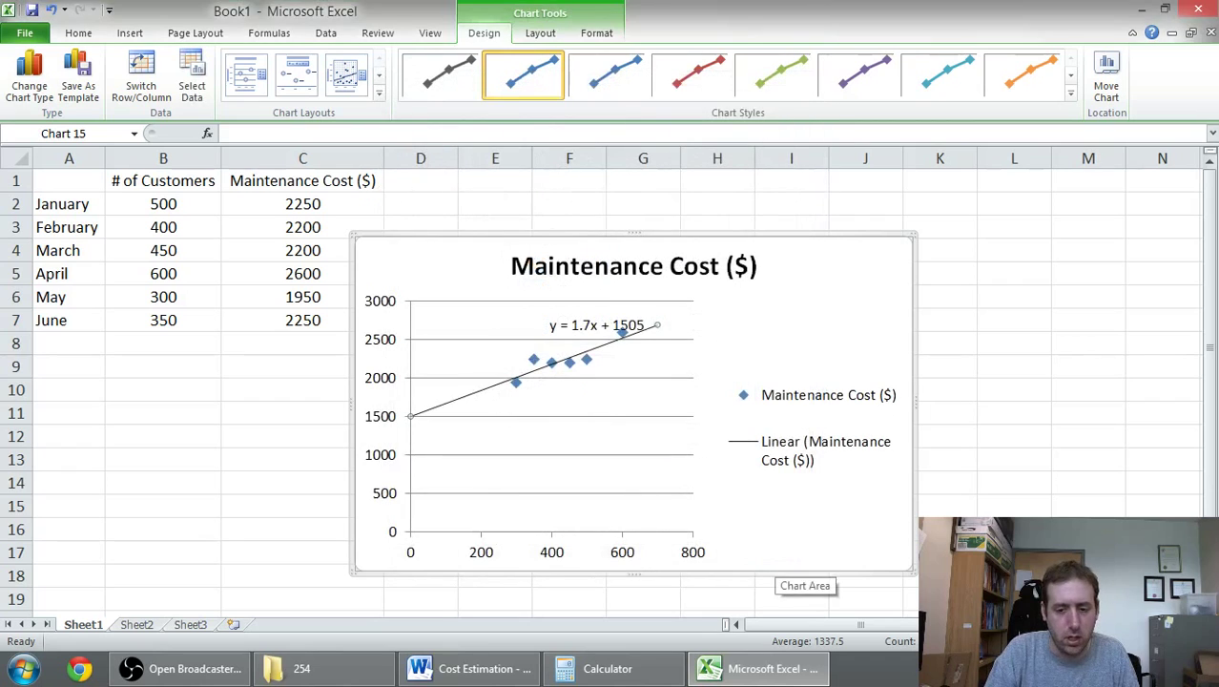
left_click(597, 325)
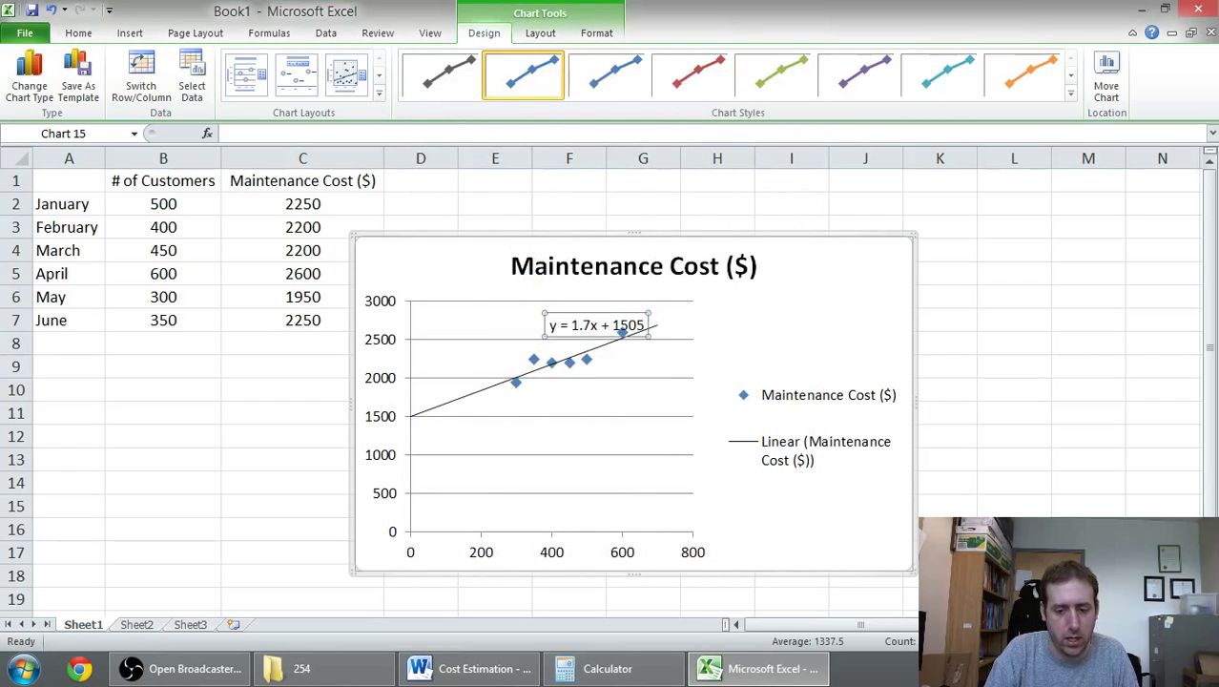
left_click_drag(596, 326, 570, 307)
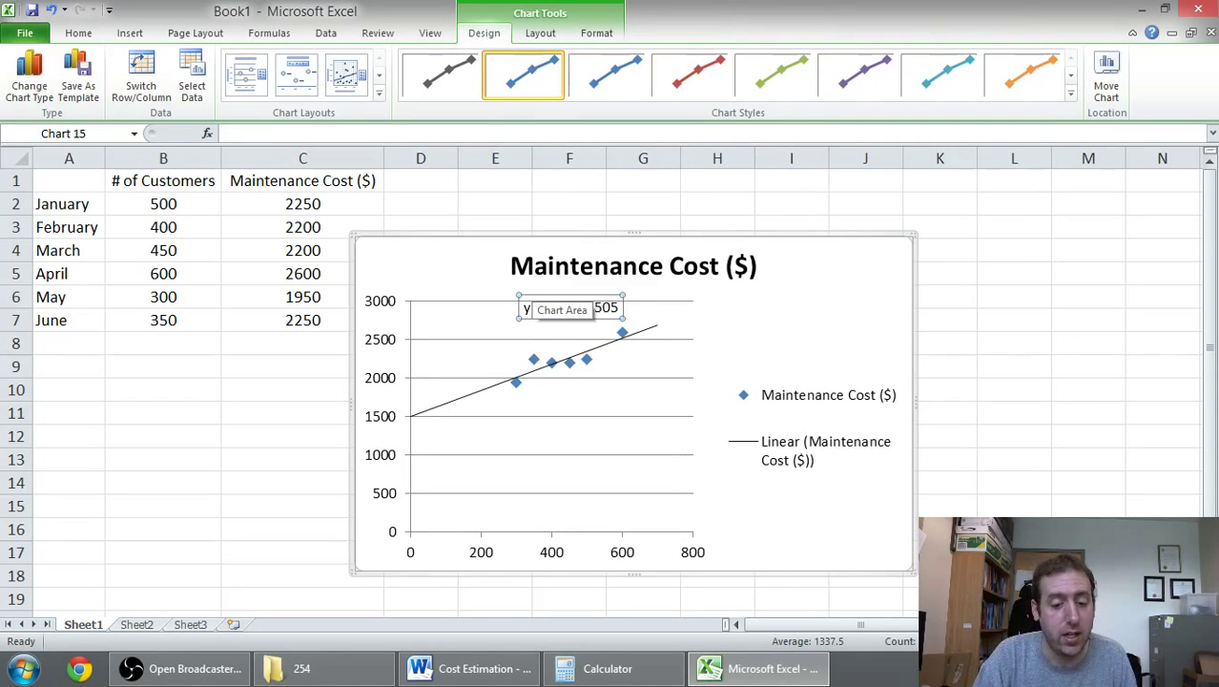
- Switch to the Cost Estimation document in Word to compare its handwritten cost equations and graph with the trendline equation, and return to Excel
left_click(503, 673)
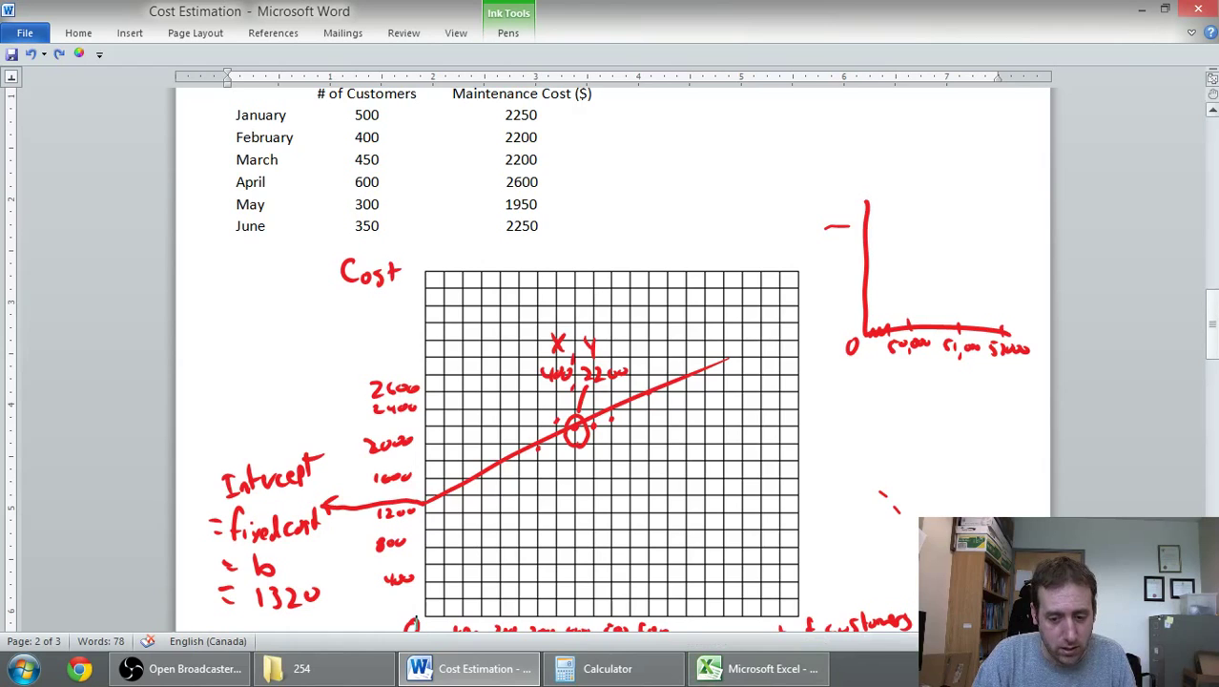
left_click_drag(1212, 324, 1211, 286)
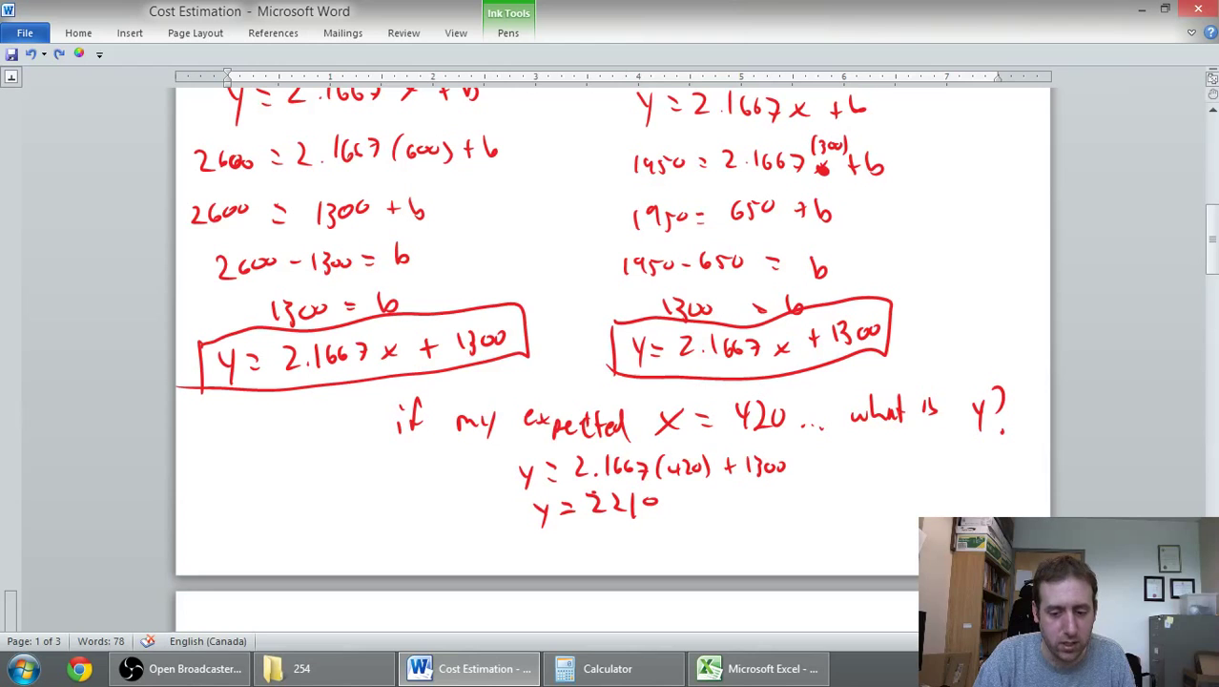
left_click_drag(1211, 238, 1215, 333)
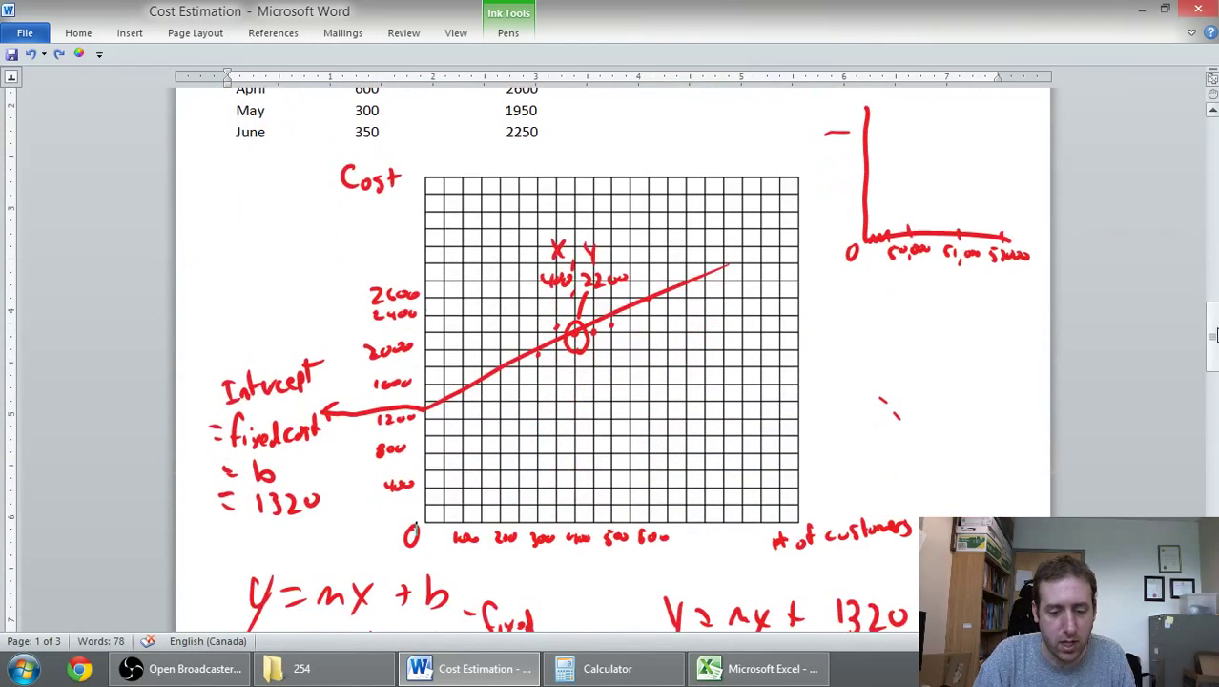
left_click(759, 669)
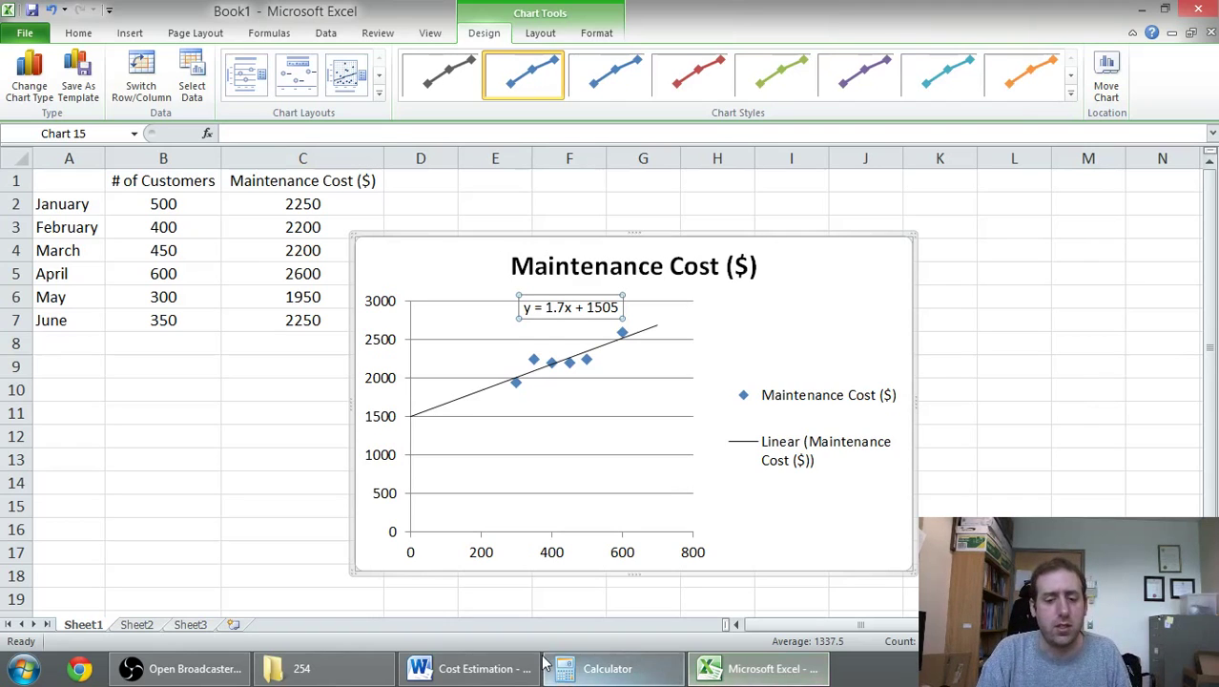
mouse_move(608, 668)
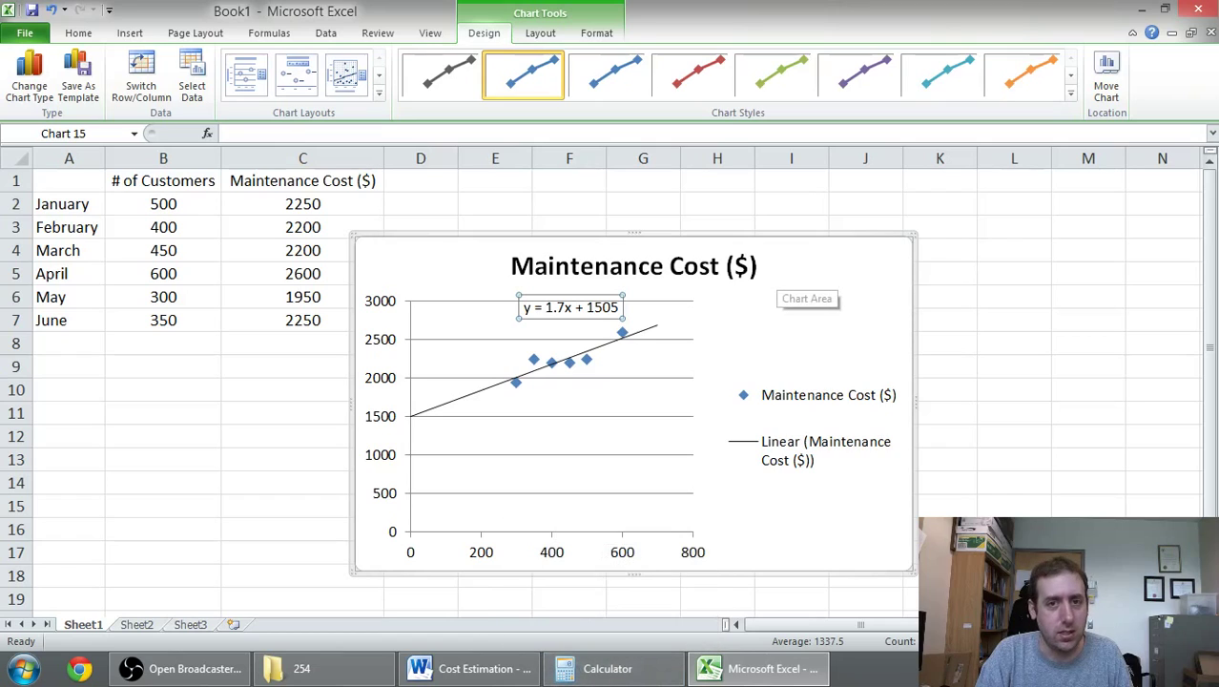